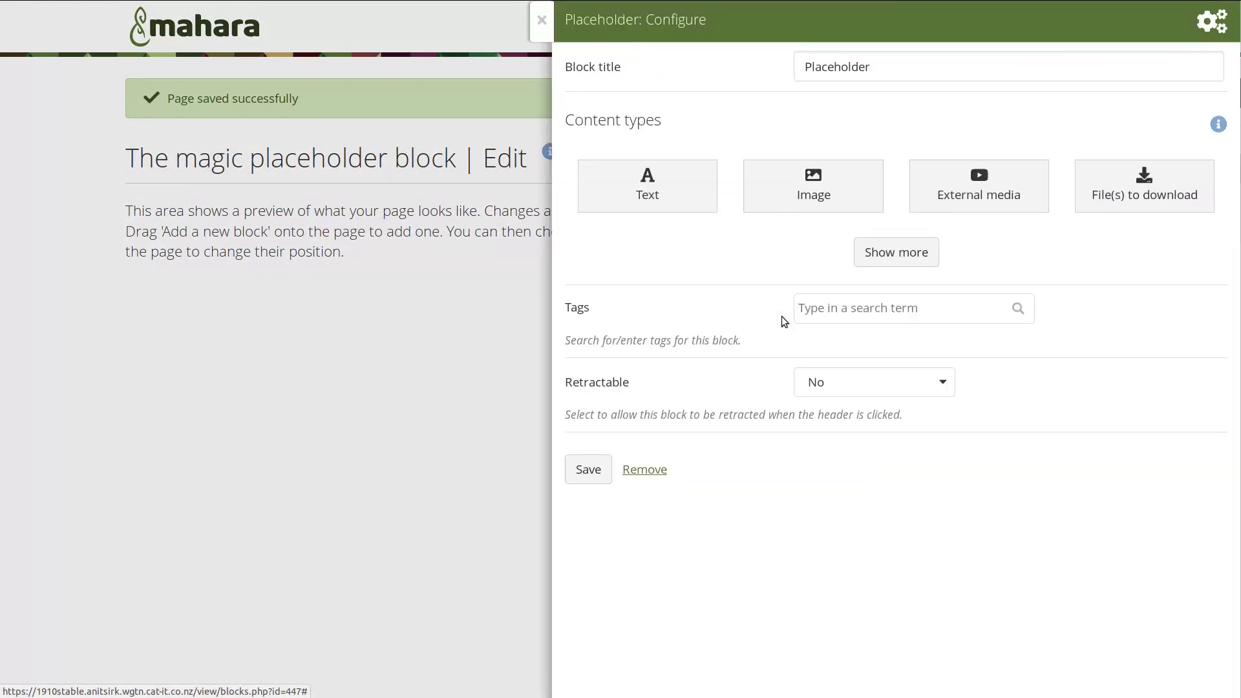
- Rename the placeholder block's title to 'Self-reflection' and save it
{"action": "left_click", "coordinate": [889, 67]}
{"action": "double_click", "coordinate": [889, 67]}
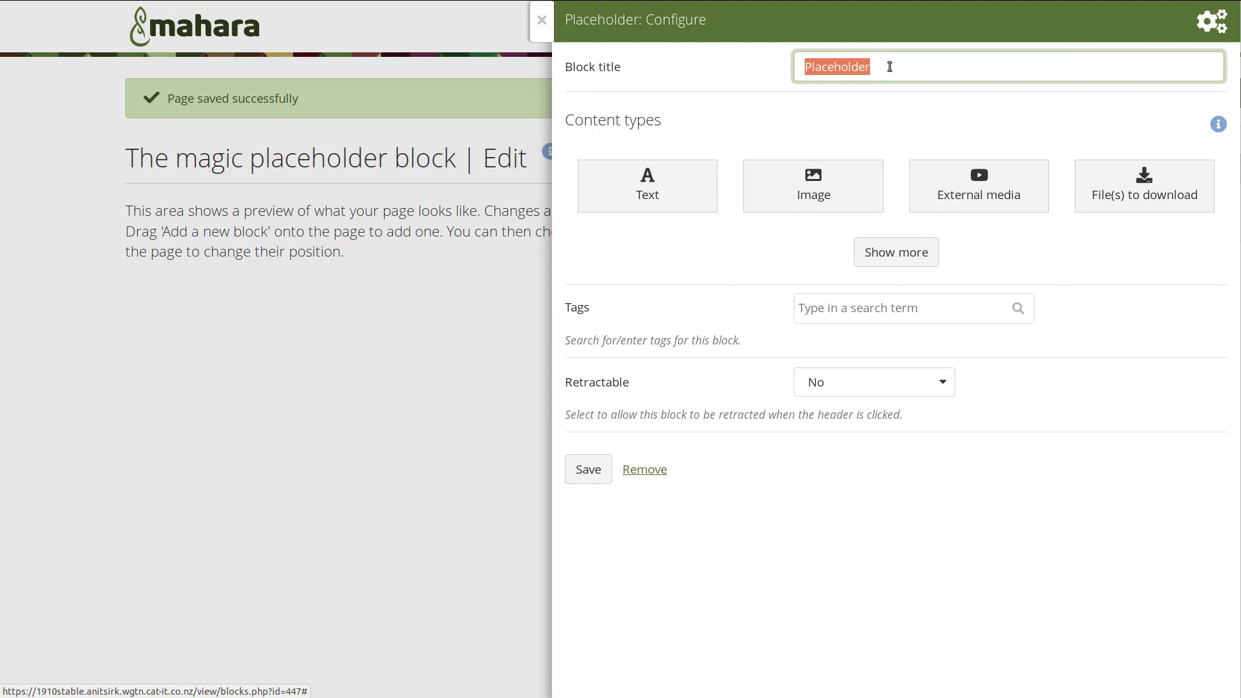
{"action": "type", "text": "Self-reflection"}
{"action": "left_click", "coordinate": [589, 470]}
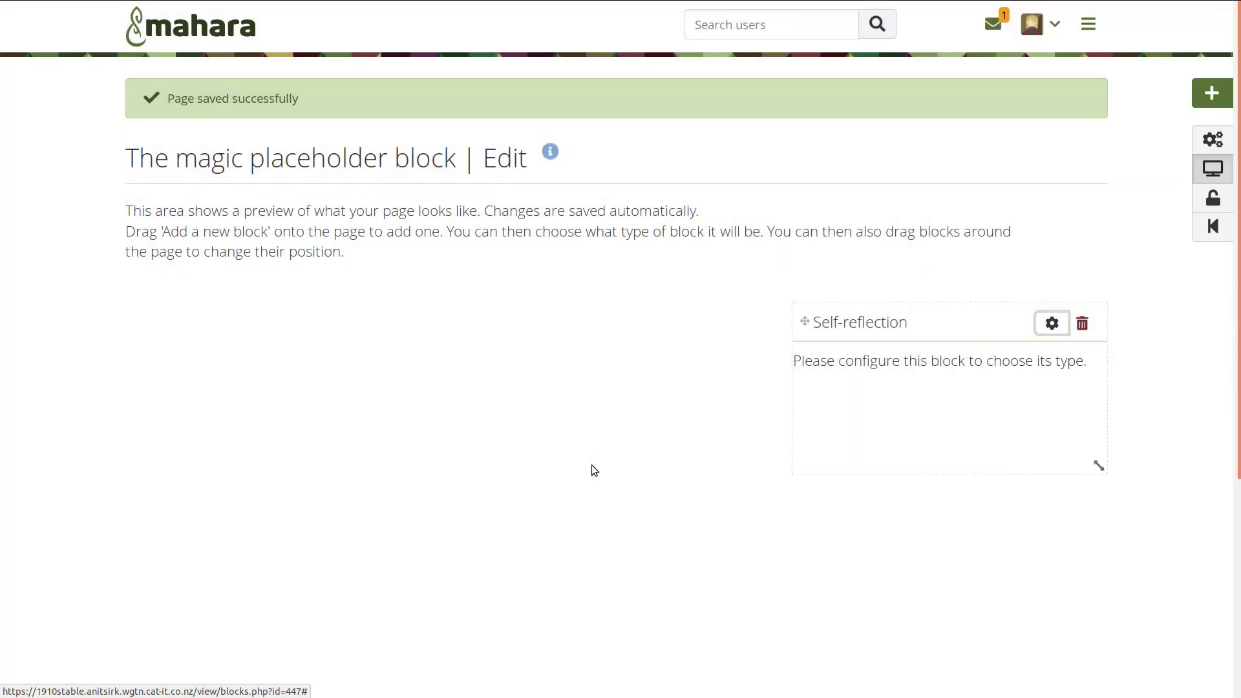
- Make Self-reflection an image block showing wellington.jpg and move it to the left side
{"action": "left_click", "coordinate": [1048, 324]}
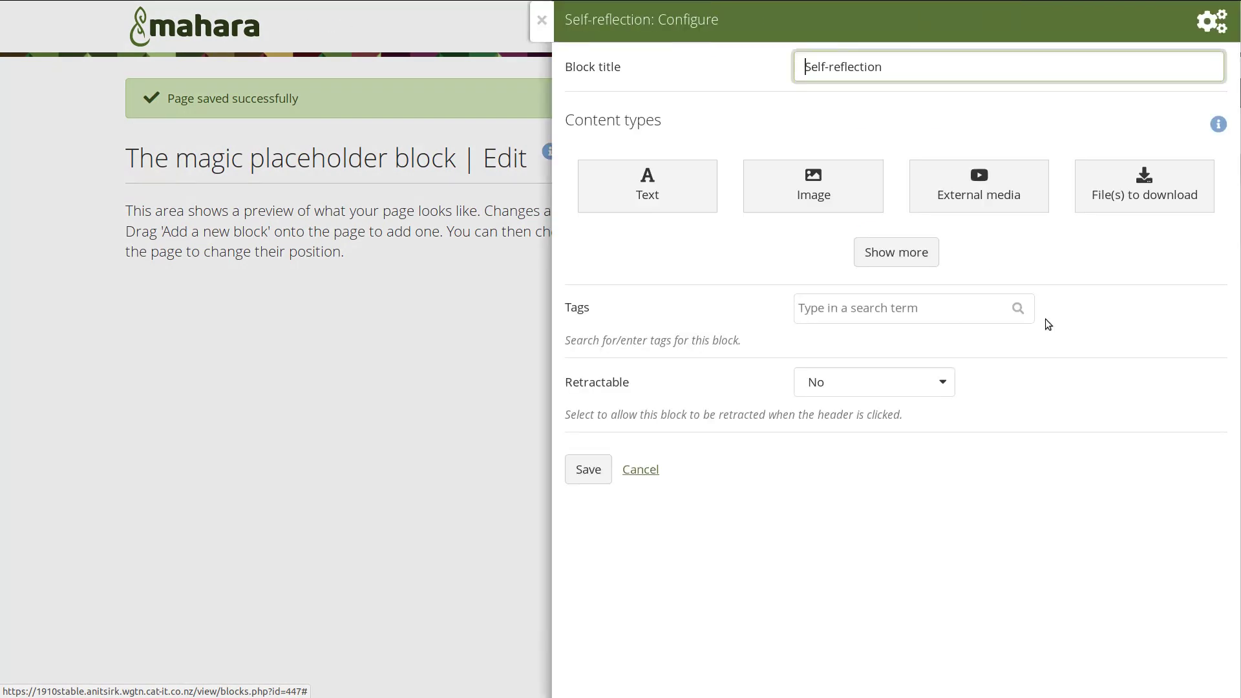
{"action": "left_click", "coordinate": [827, 185]}
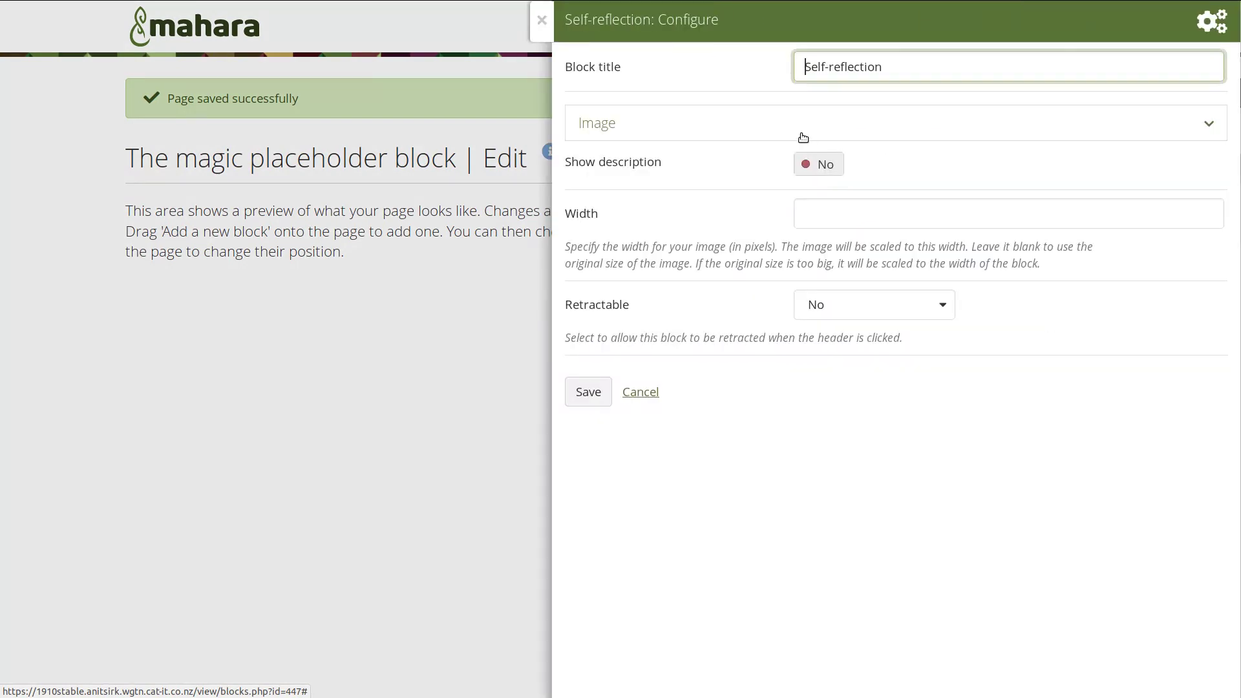
{"action": "left_click", "coordinate": [802, 119]}
{"action": "scroll", "coordinate": [788, 347], "scroll_direction": "down", "scroll_amount": 8}
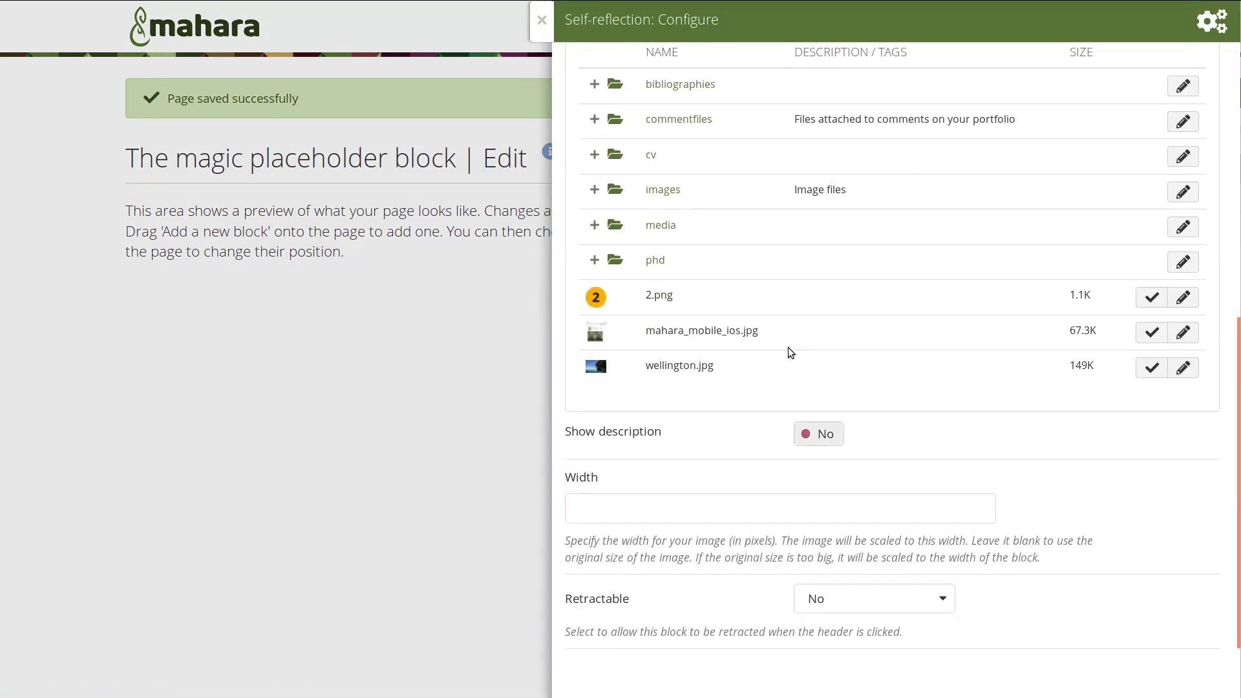
{"action": "left_click", "coordinate": [786, 320]}
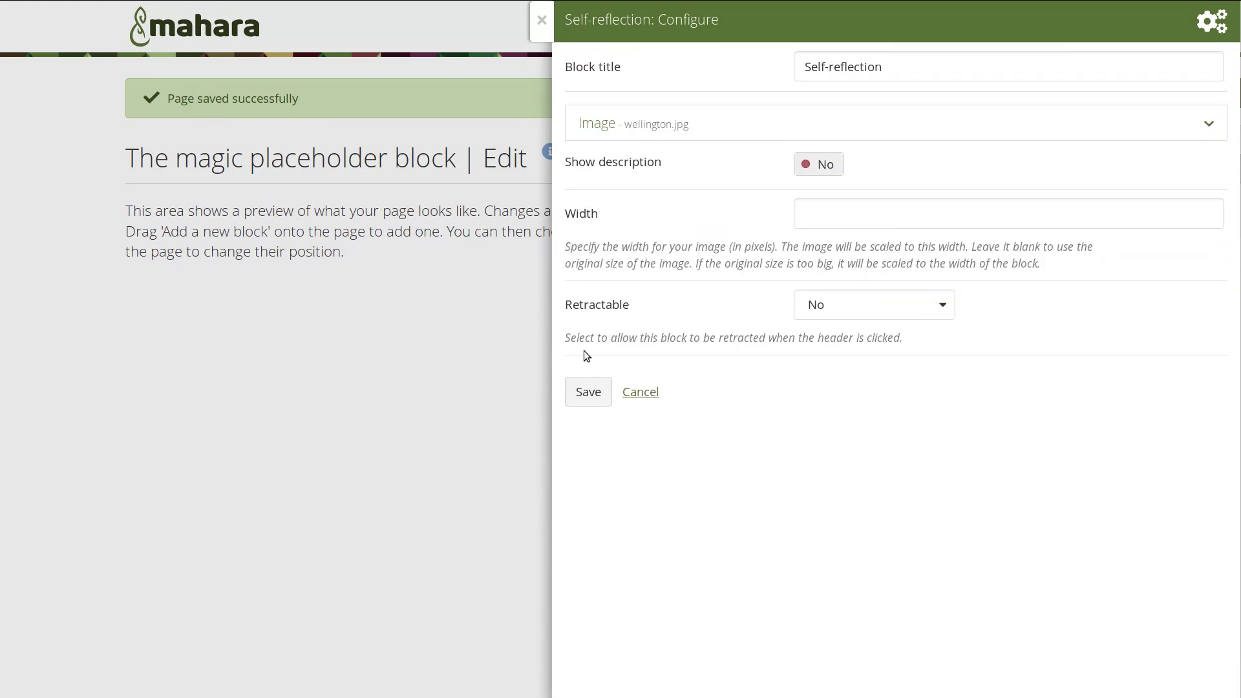
{"action": "left_click", "coordinate": [601, 390]}
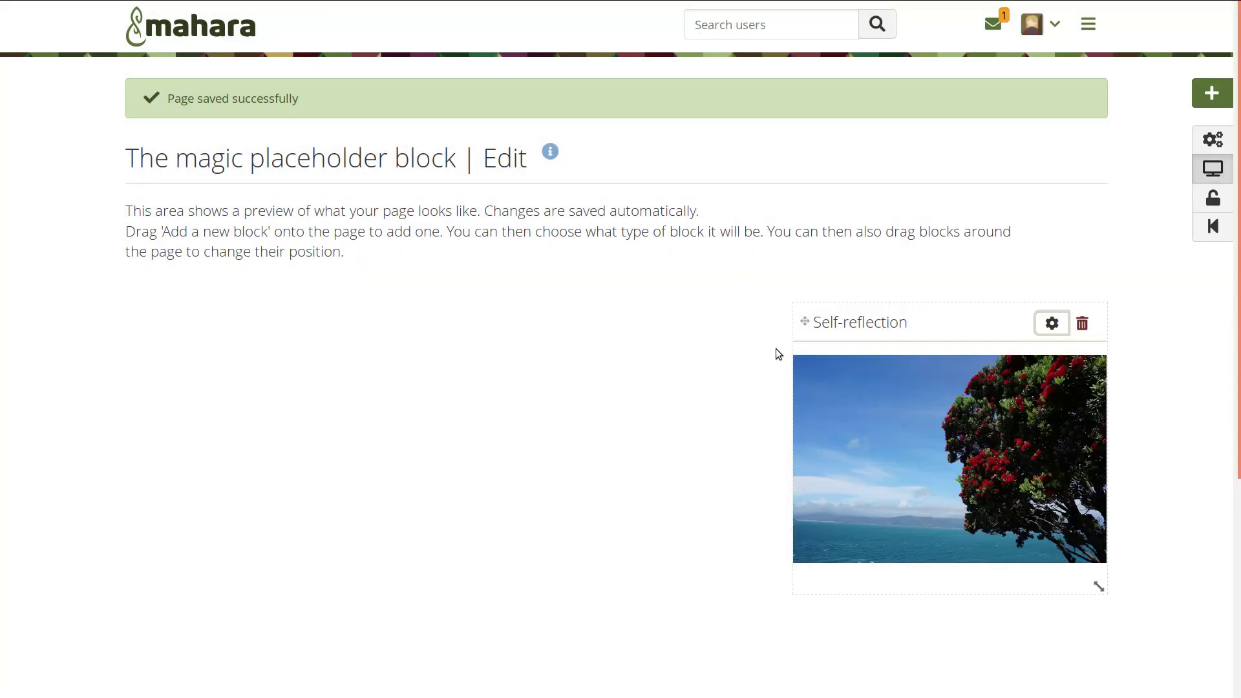
{"action": "left_click_drag", "start_coordinate": [933, 321], "coordinate": [435, 324]}
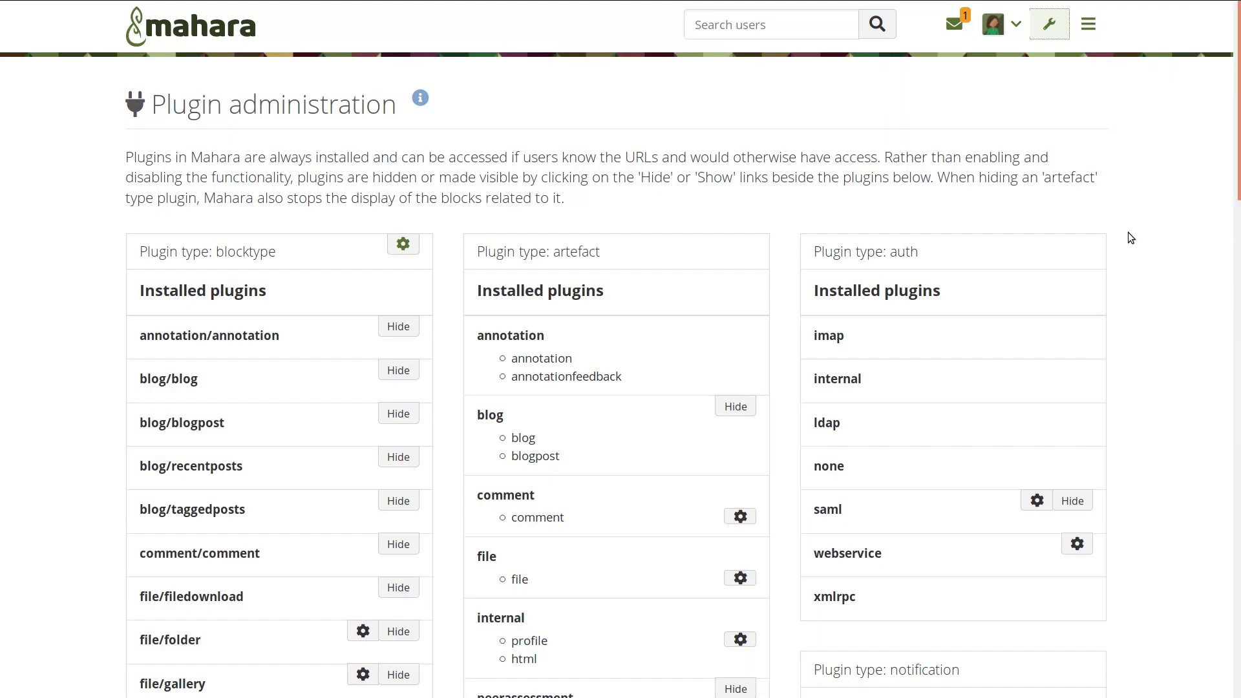
- Reorder block content types, moving PDF ahead of File(s) to download and Peer assessment into the first row
{"action": "left_click", "coordinate": [405, 246]}
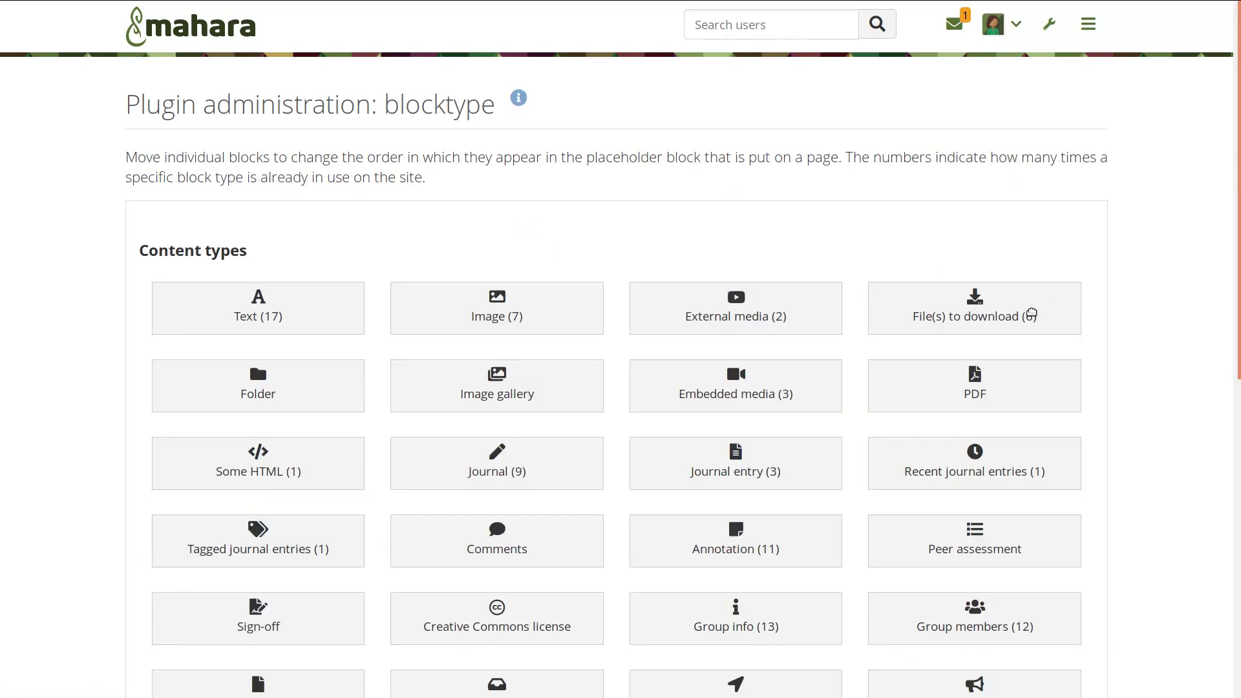
{"action": "left_click_drag", "start_coordinate": [970, 392], "coordinate": [980, 291]}
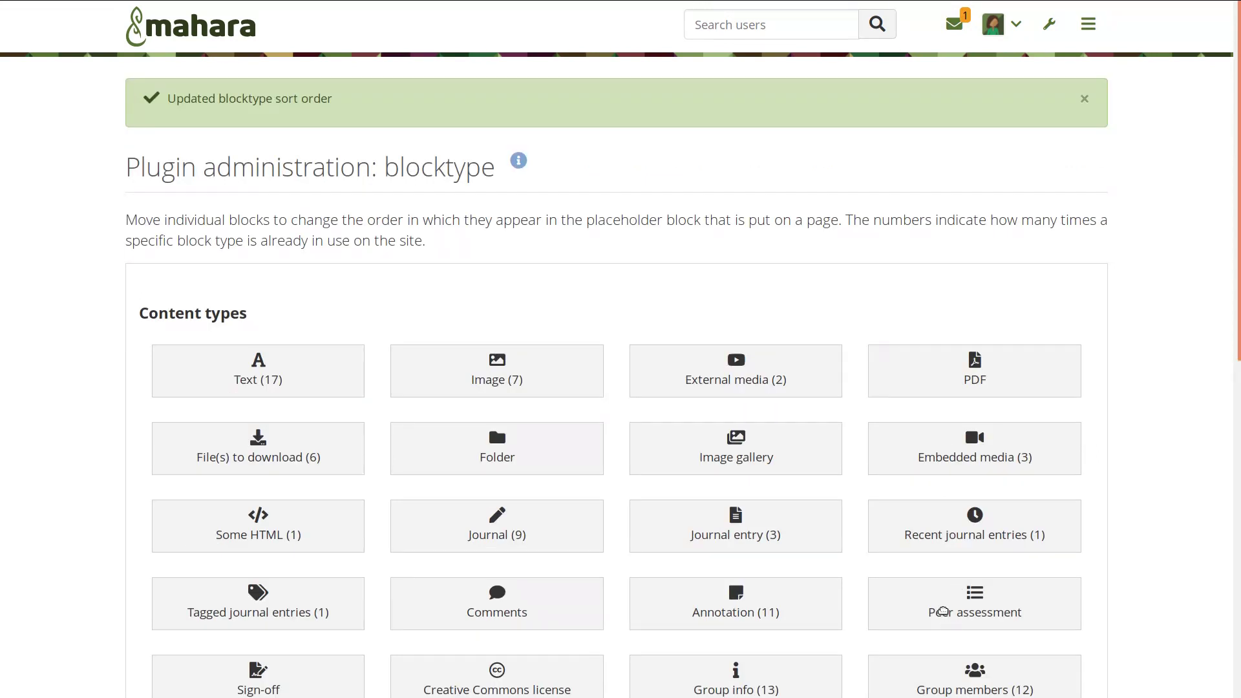
{"action": "left_click_drag", "start_coordinate": [946, 606], "coordinate": [937, 378]}
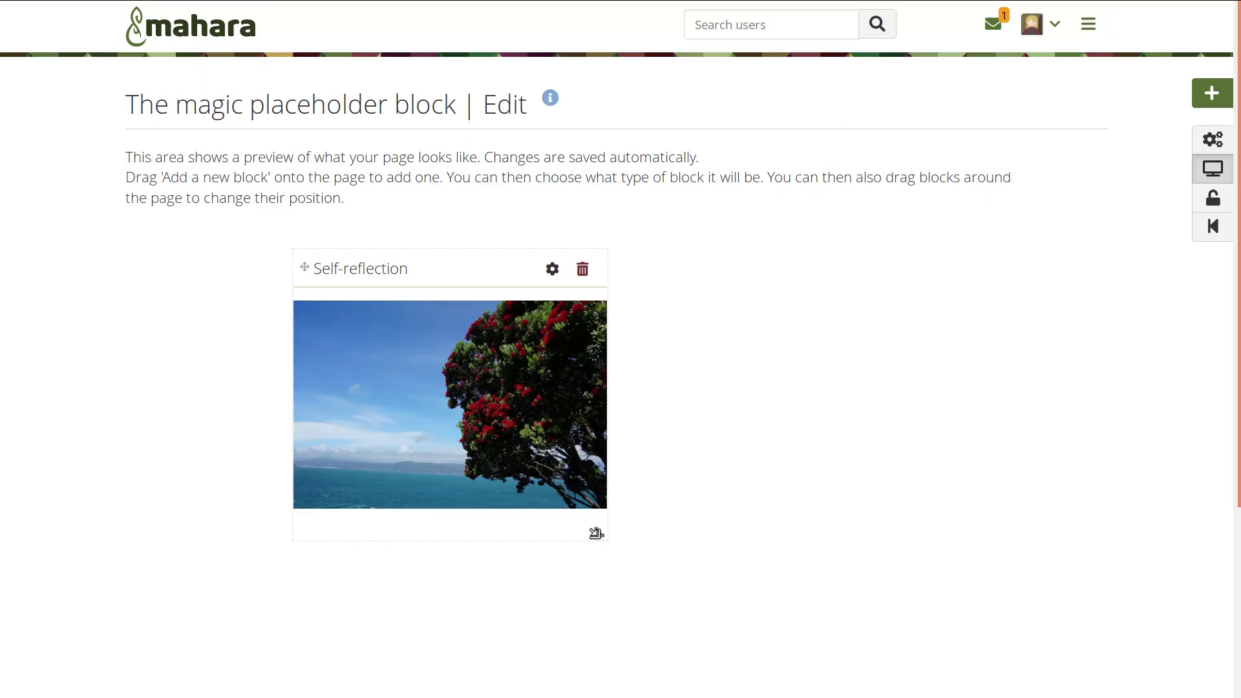
- Enlarge the Self-reflection block, then add a Text placeholder block beside it and widen it
{"action": "left_click_drag", "start_coordinate": [605, 531], "coordinate": [824, 656]}
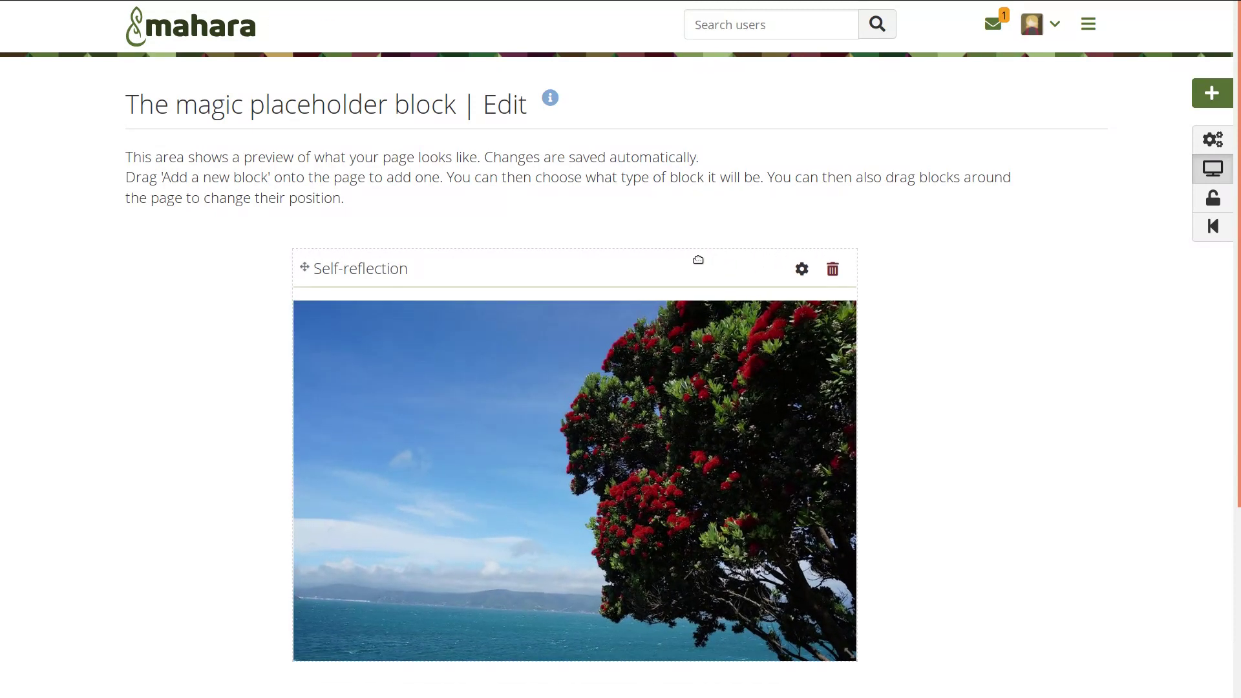
{"action": "left_click_drag", "start_coordinate": [695, 260], "coordinate": [534, 266]}
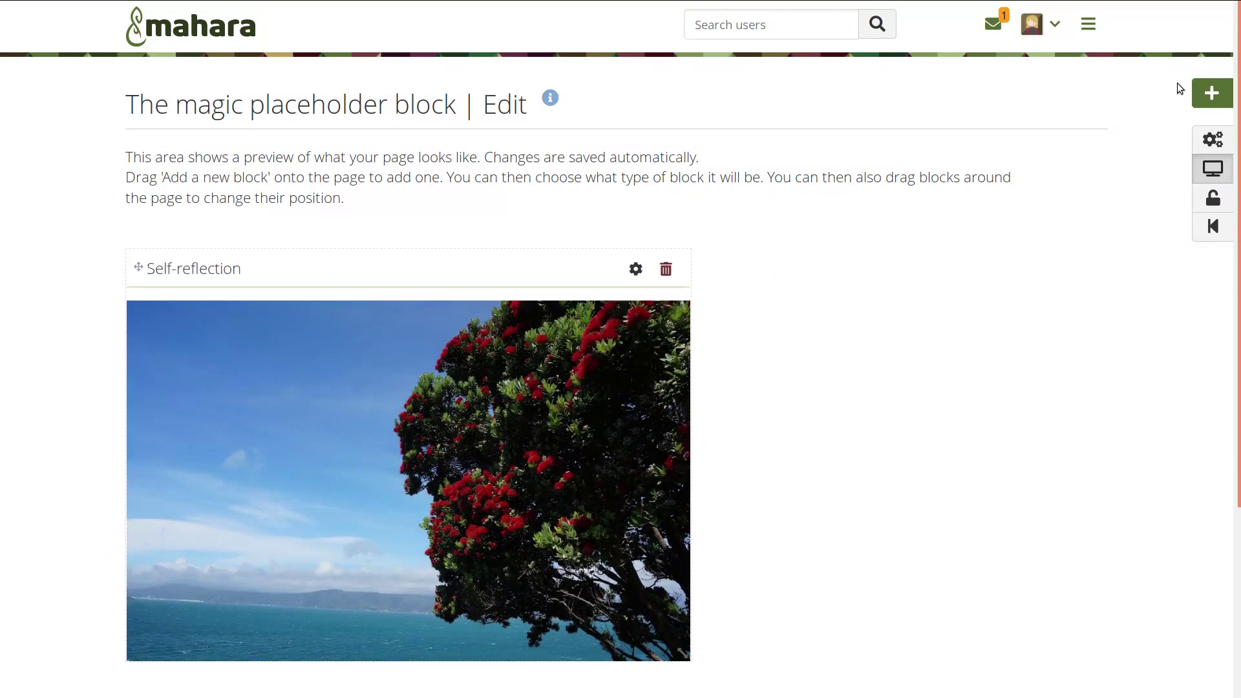
{"action": "left_click_drag", "start_coordinate": [1214, 95], "coordinate": [727, 271]}
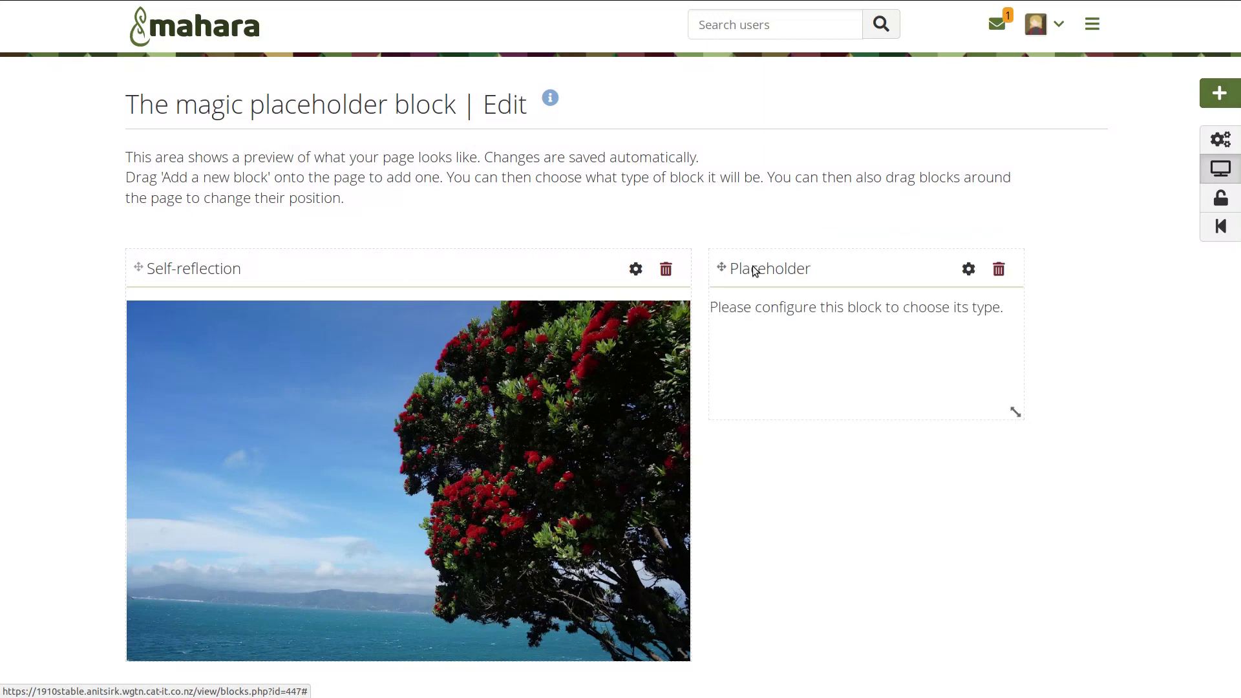
{"action": "left_click", "coordinate": [668, 195]}
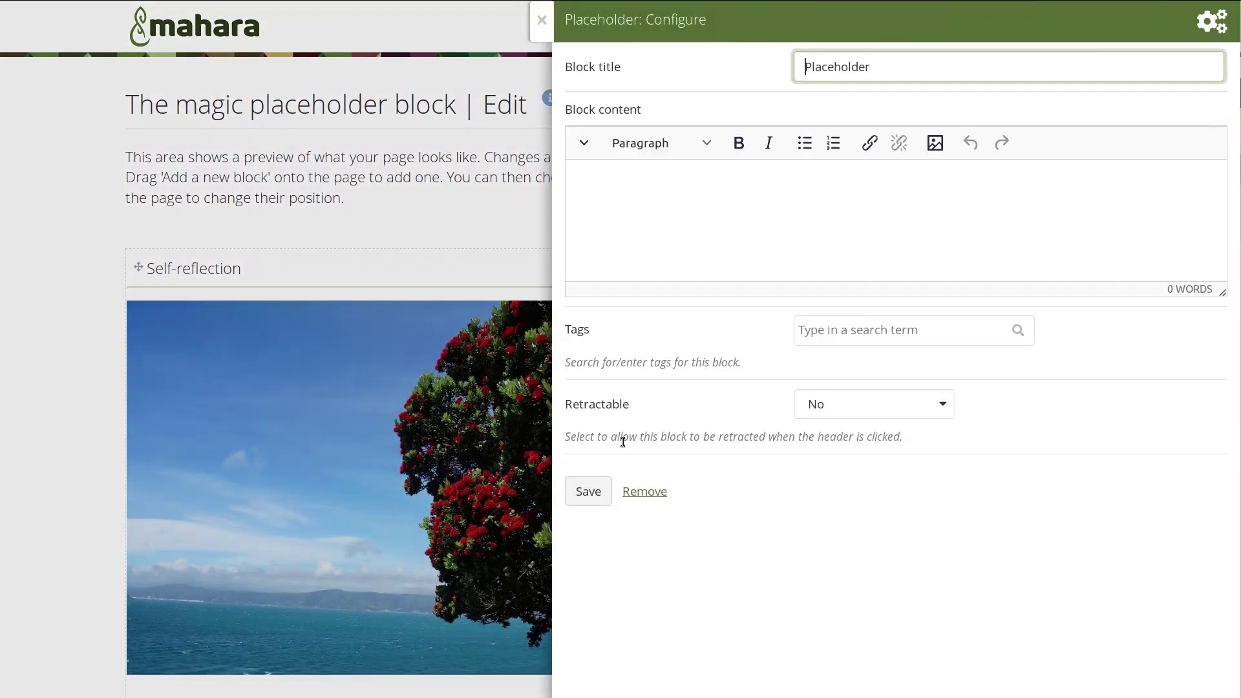
{"action": "left_click", "coordinate": [589, 493]}
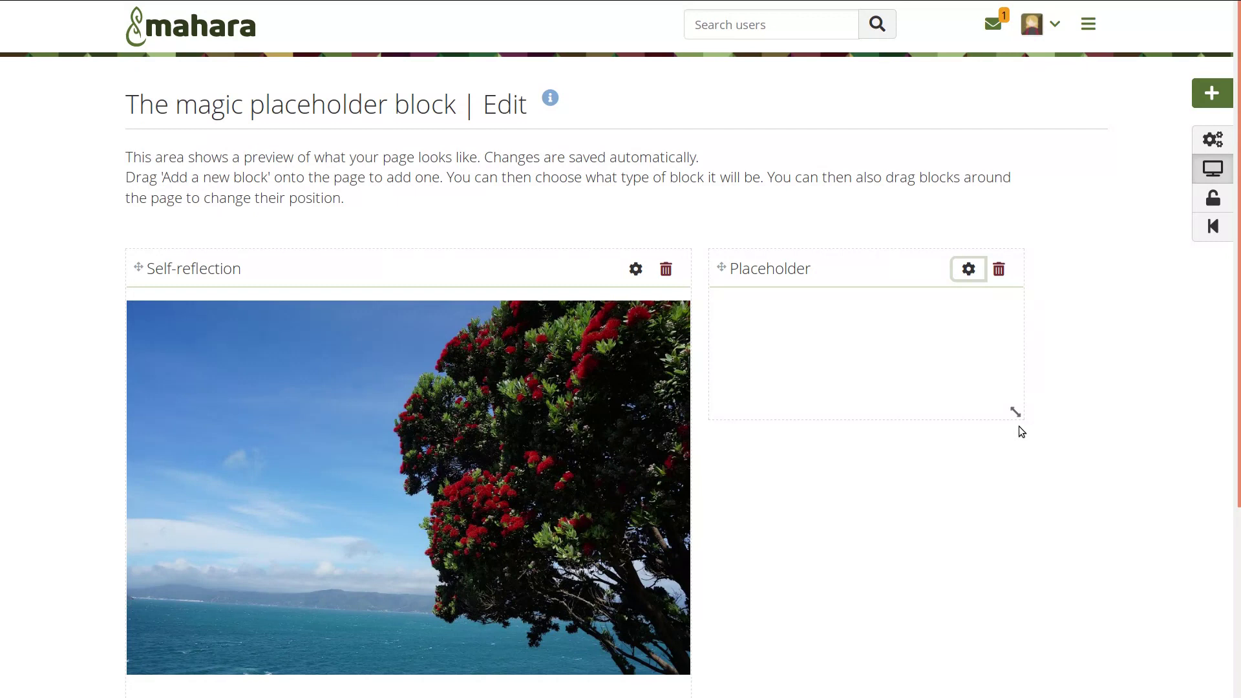
{"action": "left_click_drag", "start_coordinate": [1015, 412], "coordinate": [1115, 432]}
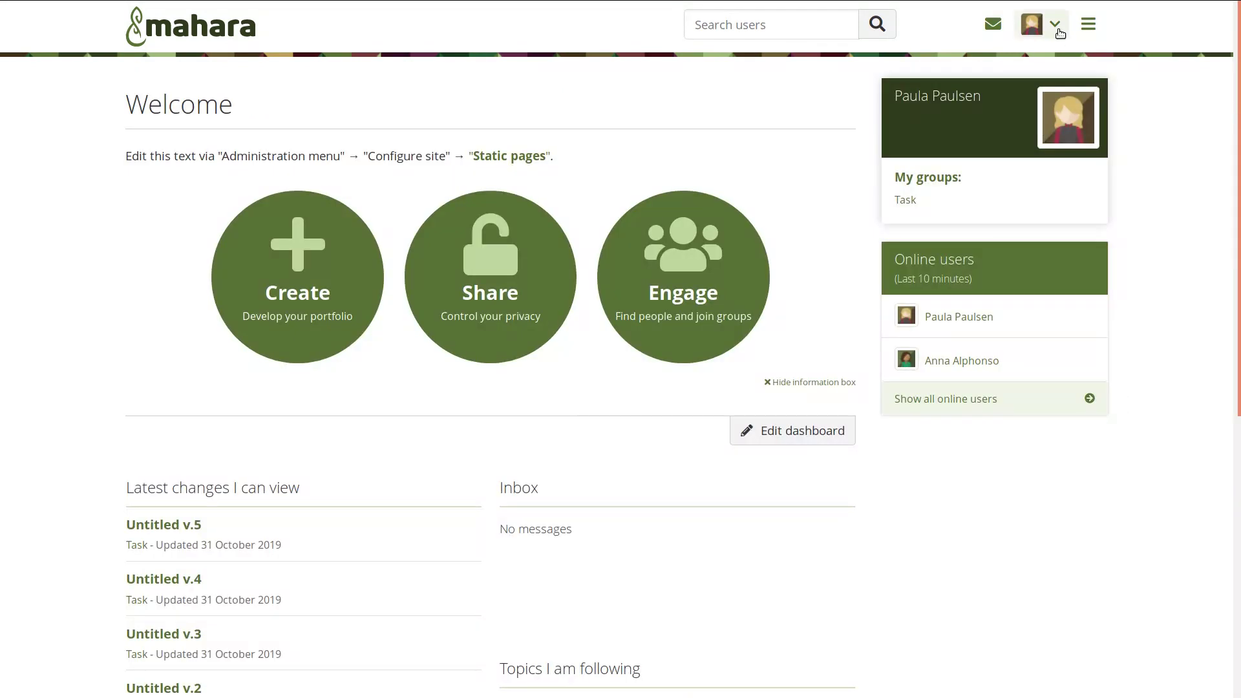
- Set Accessible page creation to Yes in preferences, then save the Accessible page with accessible layout
{"action": "left_click", "coordinate": [1054, 26]}
{"action": "left_click", "coordinate": [982, 175]}
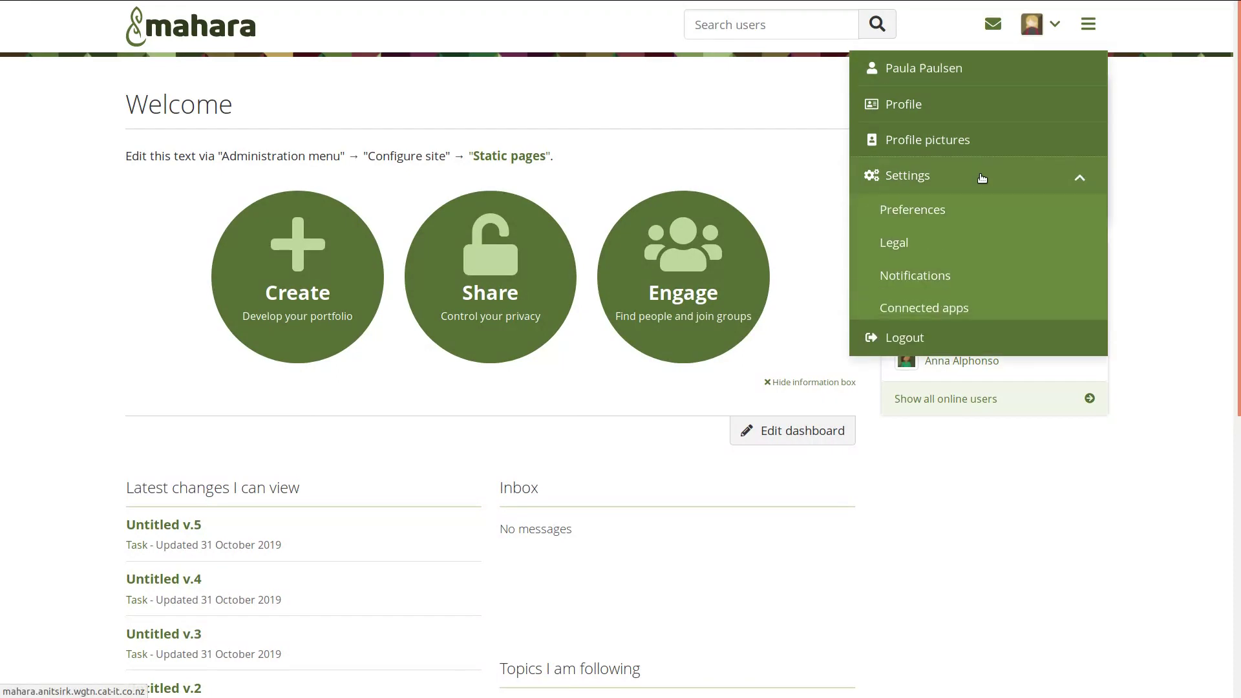
{"action": "left_click", "coordinate": [970, 207]}
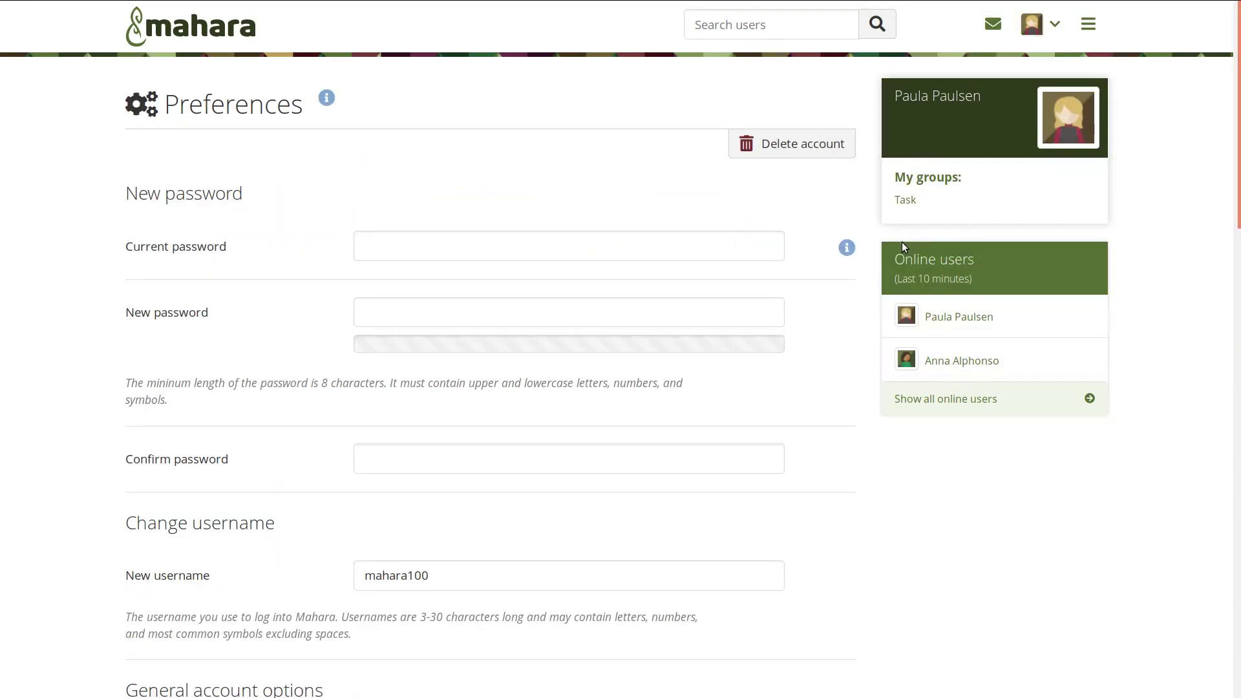
{"action": "scroll", "coordinate": [700, 439], "scroll_direction": "down", "scroll_amount": 20}
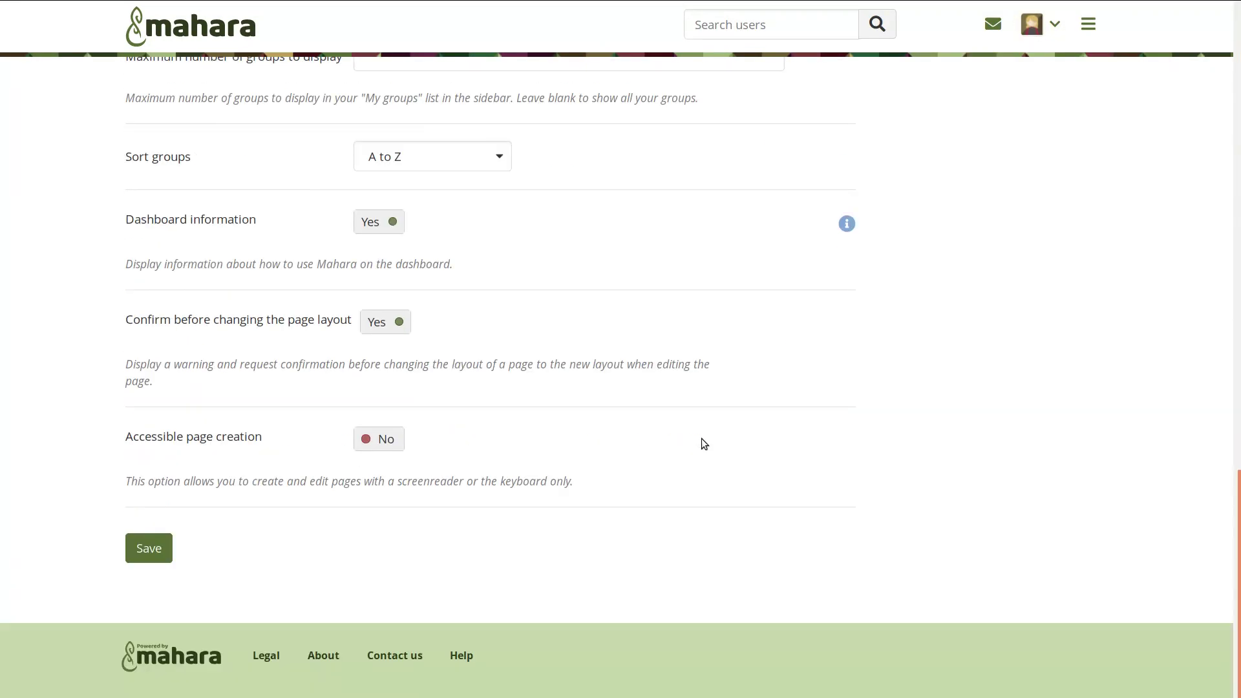
{"action": "left_click", "coordinate": [381, 437]}
{"action": "left_click", "coordinate": [155, 546]}
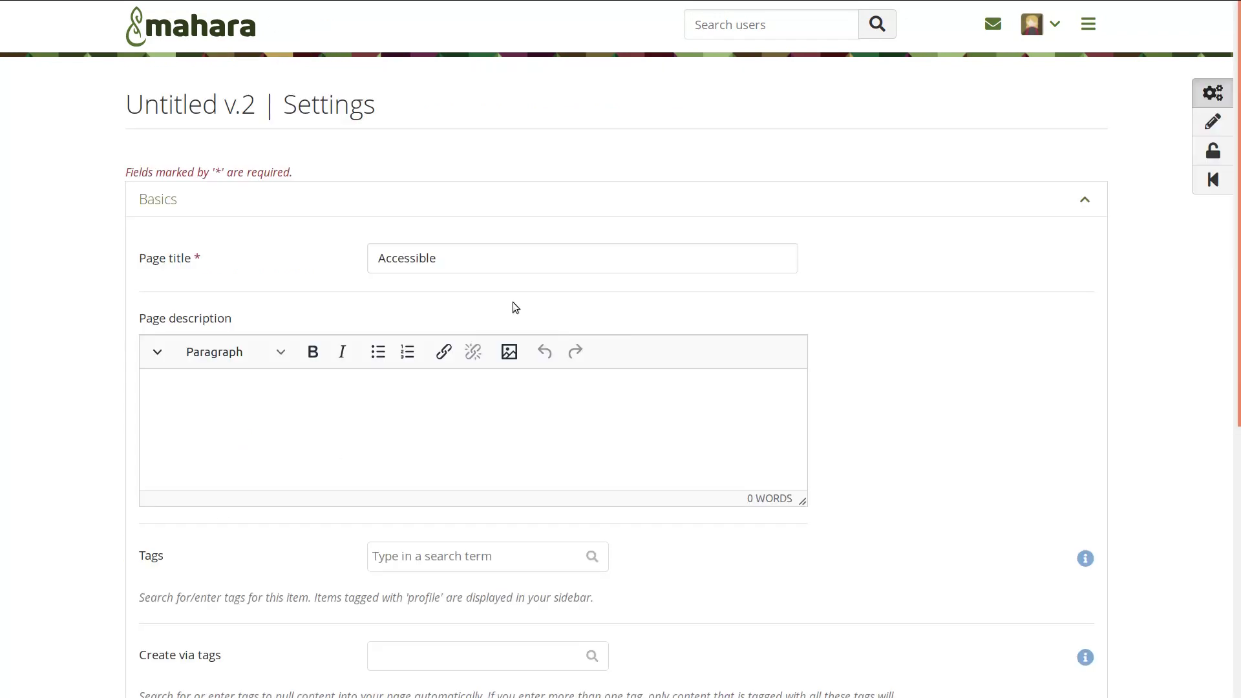
{"action": "scroll", "coordinate": [515, 308], "scroll_direction": "down", "scroll_amount": 5}
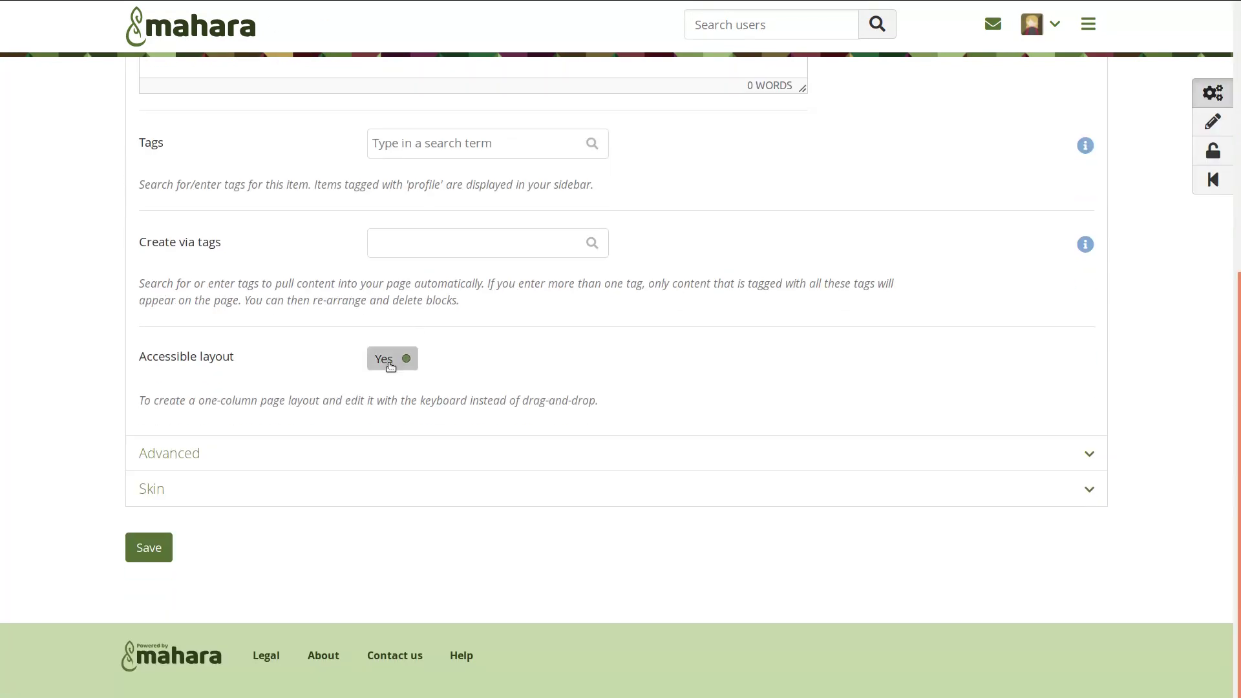
{"action": "left_click", "coordinate": [144, 551]}
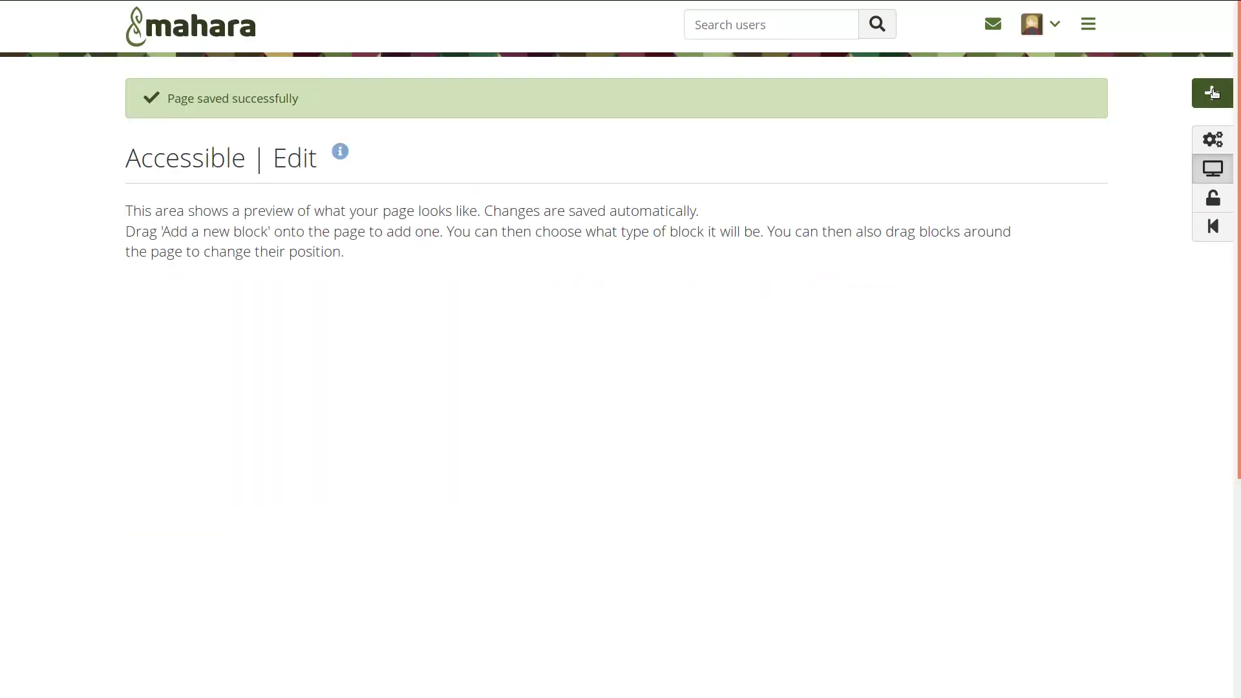
- Add a new block at position Bottom and configure it as a Text block
{"action": "left_click", "coordinate": [1213, 93]}
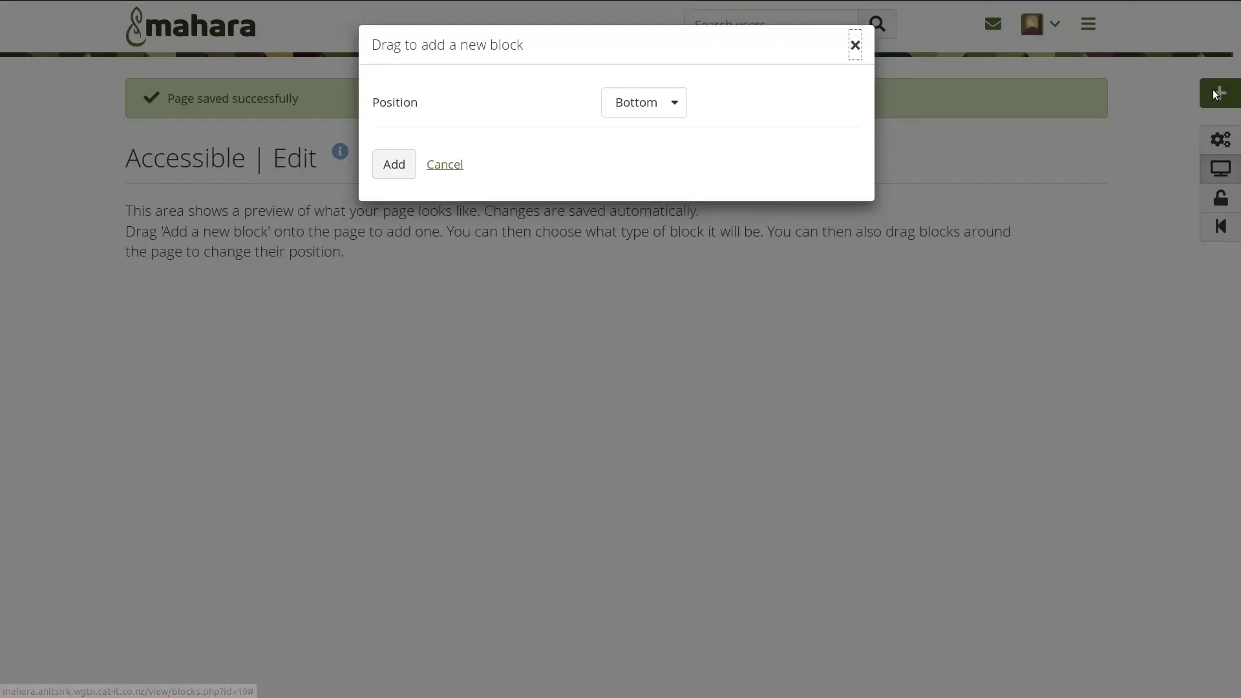
{"action": "left_click", "coordinate": [394, 165]}
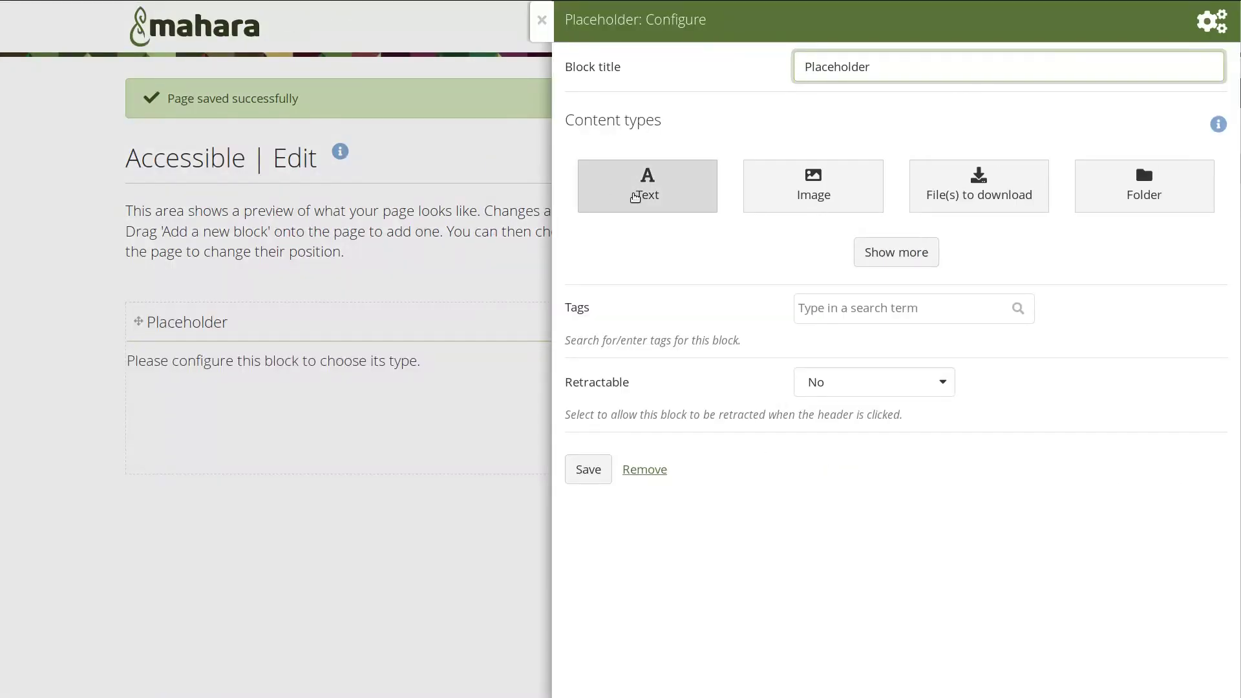
{"action": "left_click", "coordinate": [636, 197]}
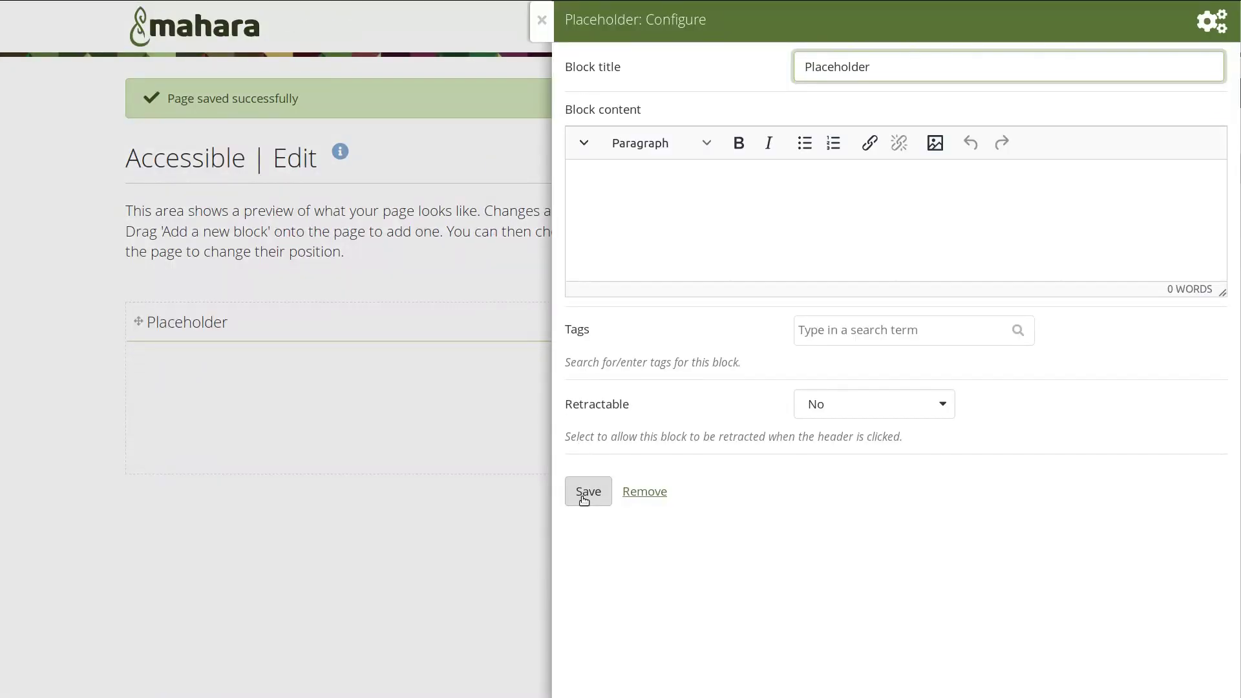
{"action": "left_click", "coordinate": [584, 500]}
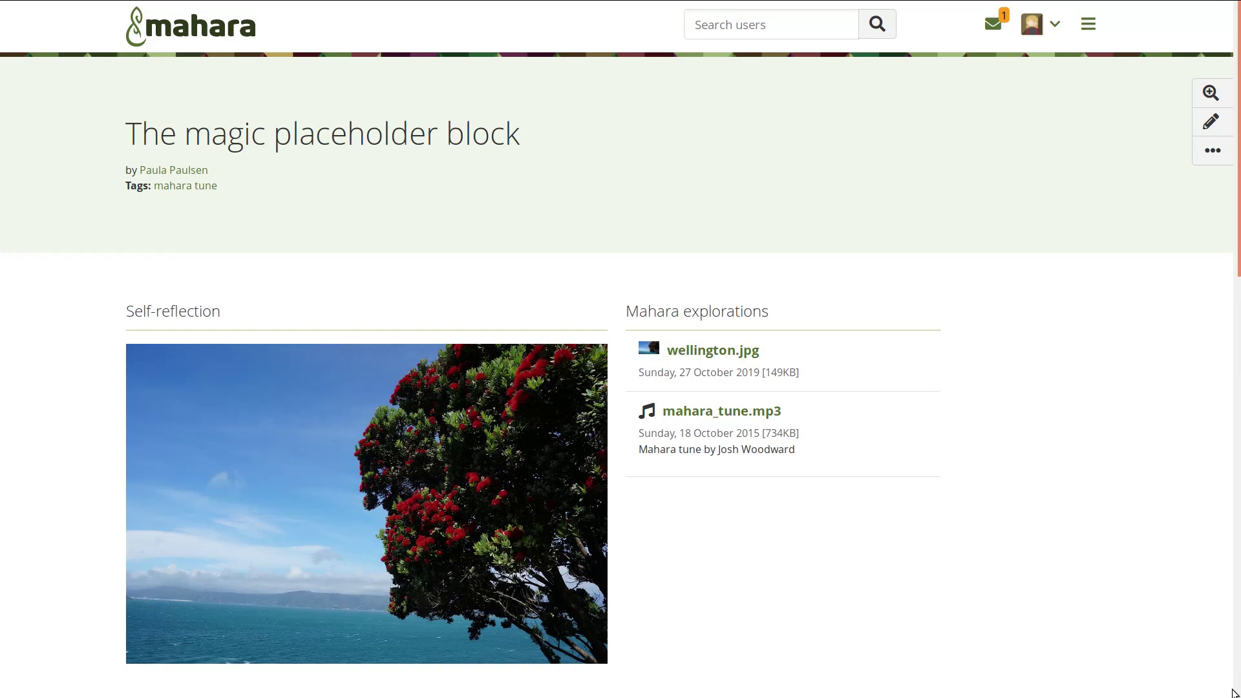
- Comment 'The vibrant colours are my favorites.' on wellington.jpg with a five-star rating
{"action": "left_click", "coordinate": [403, 557]}
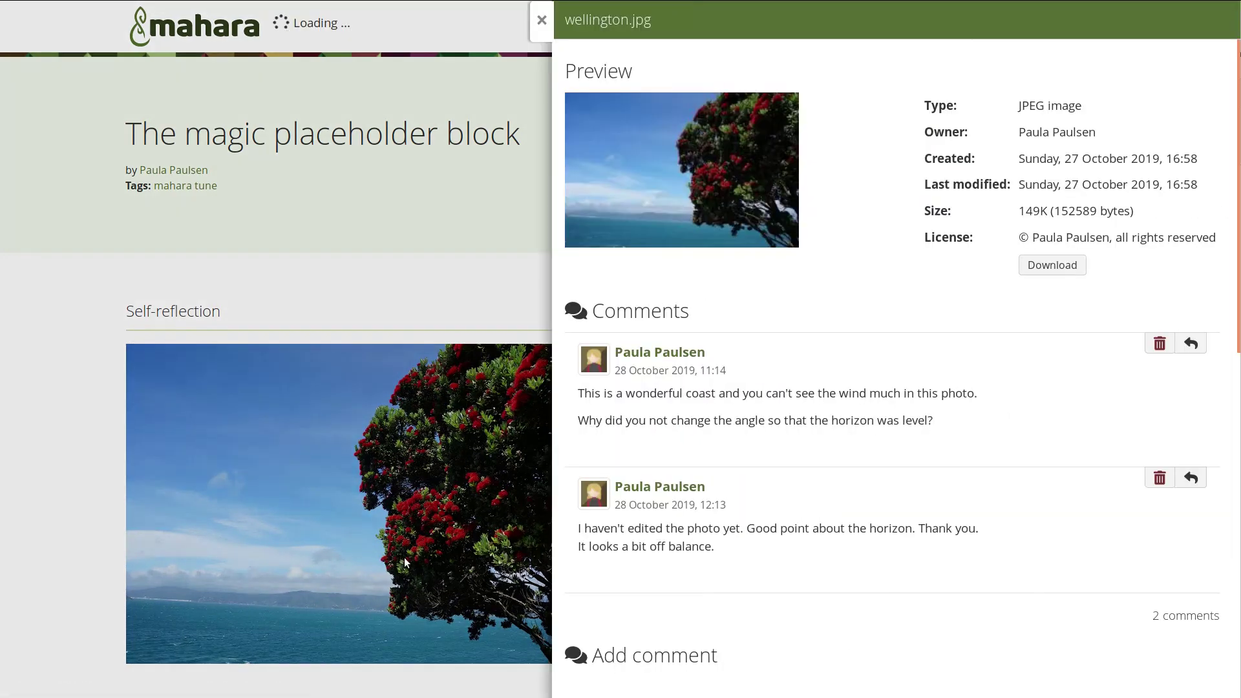
{"action": "left_click", "coordinate": [542, 21]}
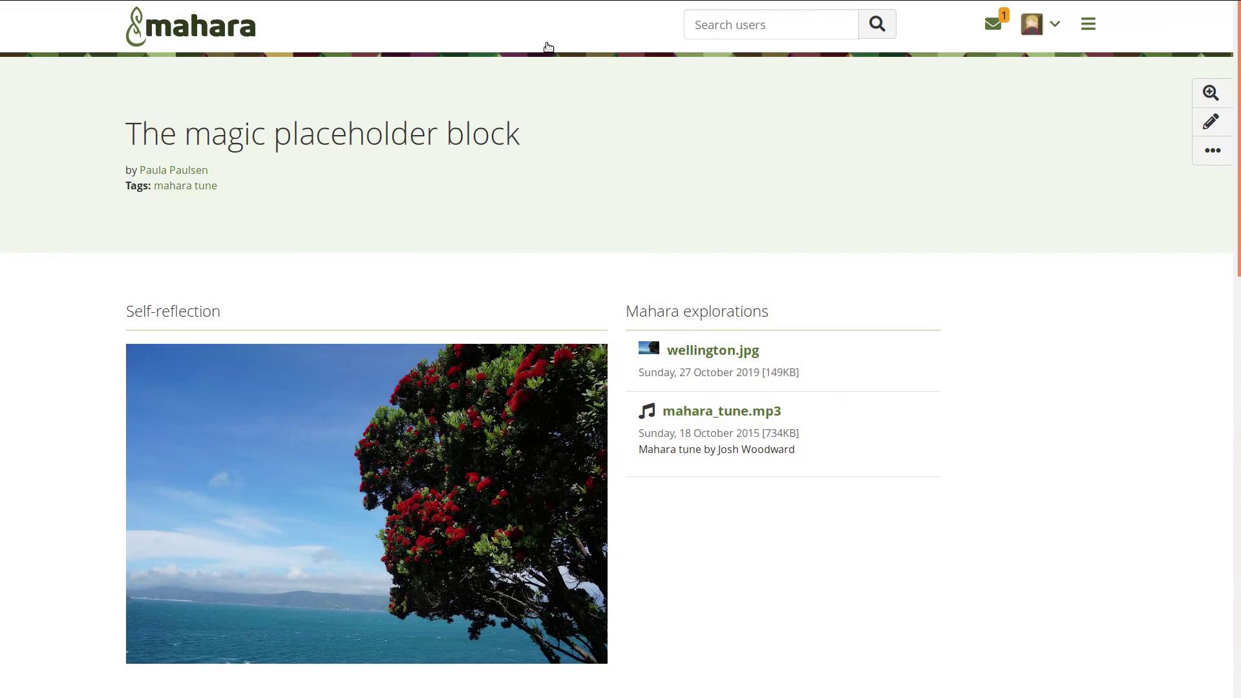
{"action": "left_click", "coordinate": [681, 350]}
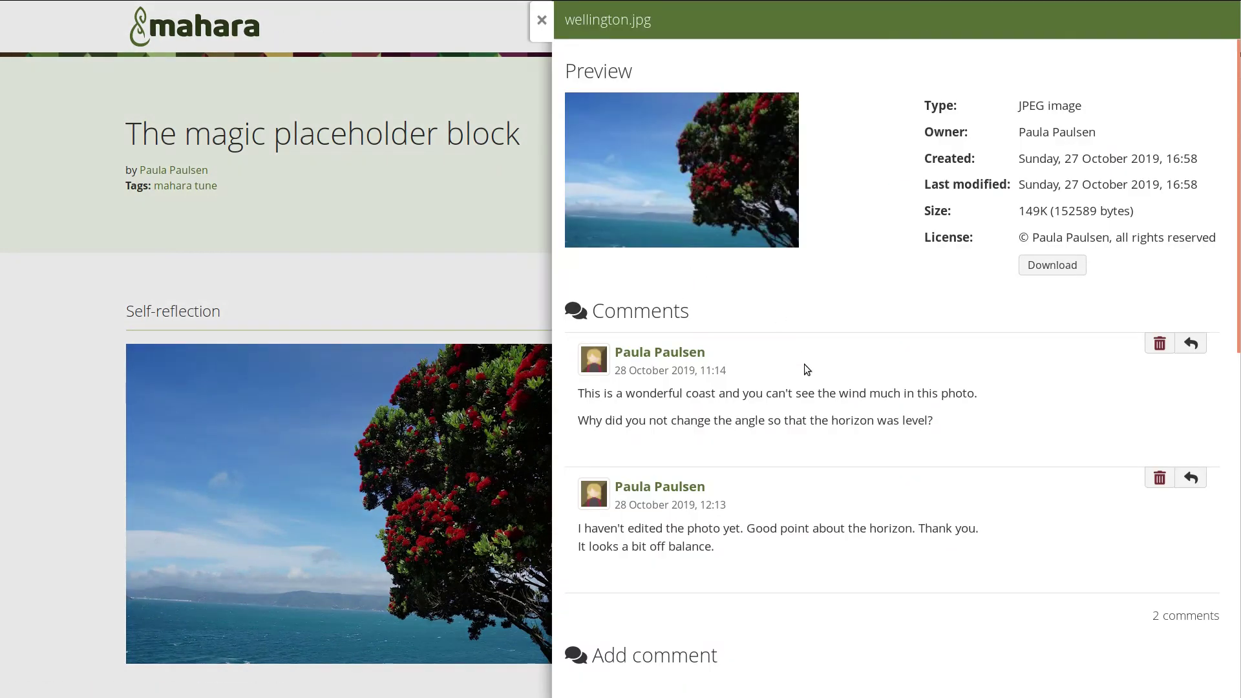
{"action": "scroll", "coordinate": [803, 363], "scroll_direction": "down", "scroll_amount": 7}
{"action": "type", "text": "The vibrant colours are my favorites."}
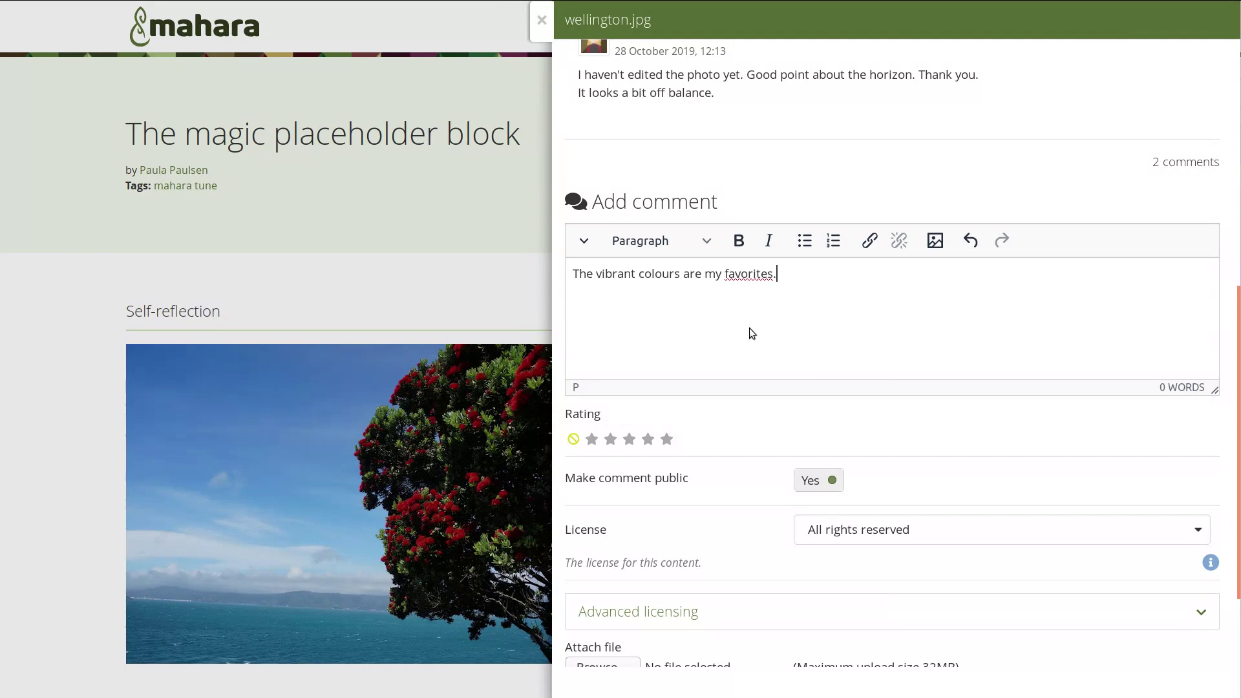
{"action": "left_click", "coordinate": [667, 442]}
{"action": "scroll", "coordinate": [777, 554], "scroll_direction": "down", "scroll_amount": 2}
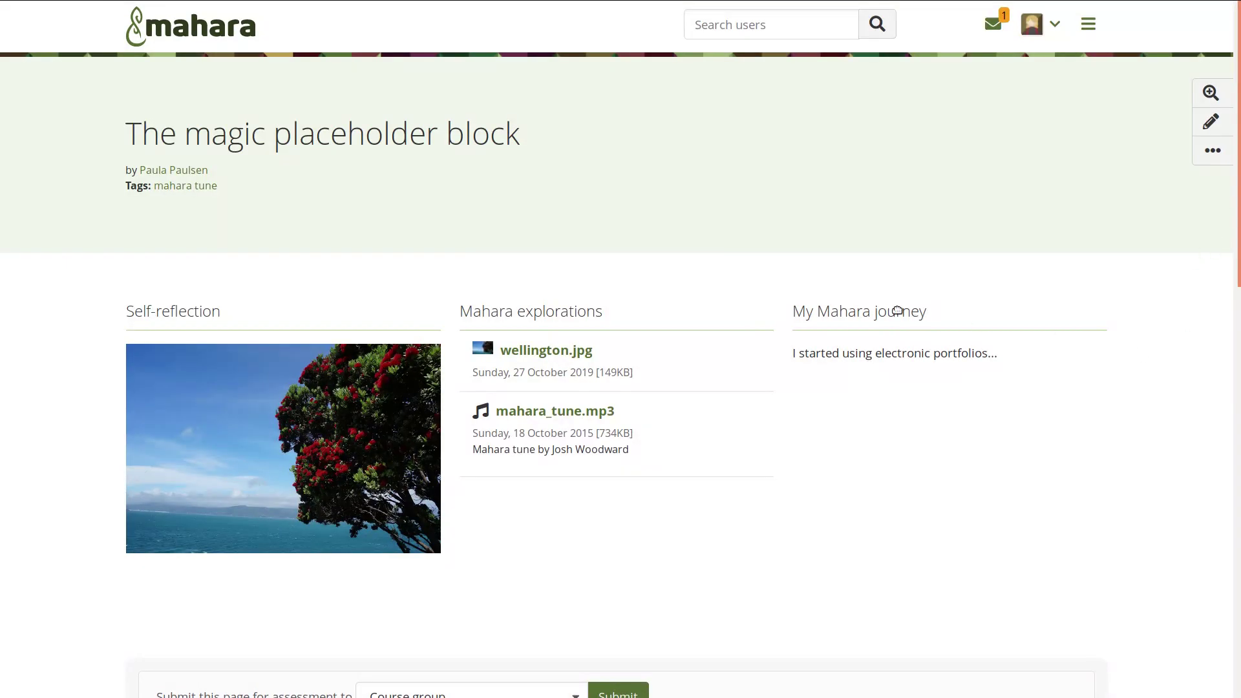
- Switch on Details mode and write 'Great work' as a comment on My Mahara journey
{"action": "left_click", "coordinate": [1211, 92]}
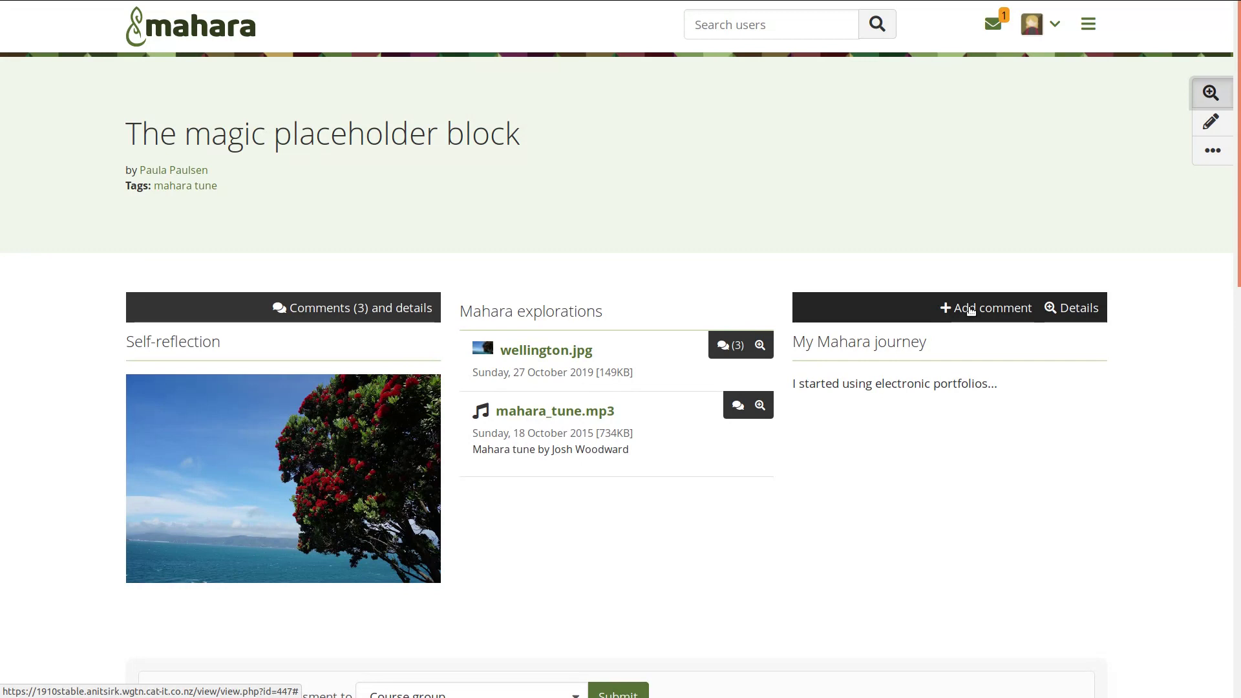
{"action": "left_click", "coordinate": [969, 309]}
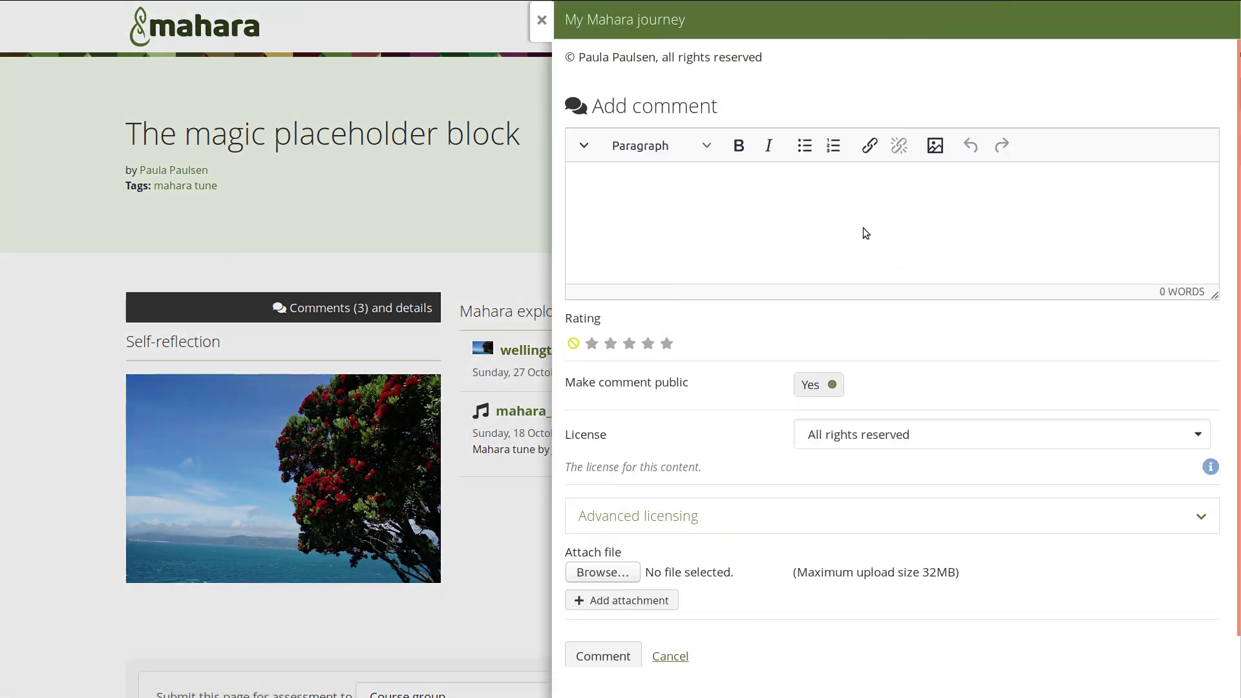
{"action": "type", "text": "Great work"}
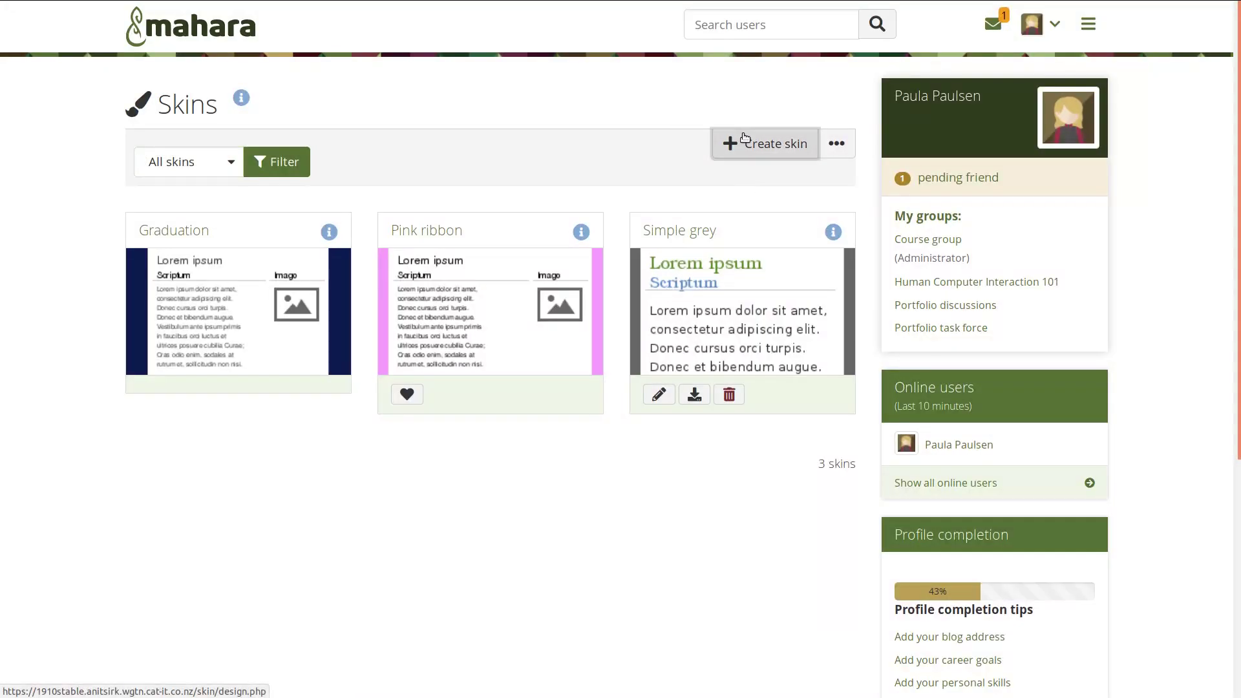
- Create a skin titled Yellow with header background colour ba9c53
{"action": "left_click", "coordinate": [745, 137]}
{"action": "left_click", "coordinate": [435, 242]}
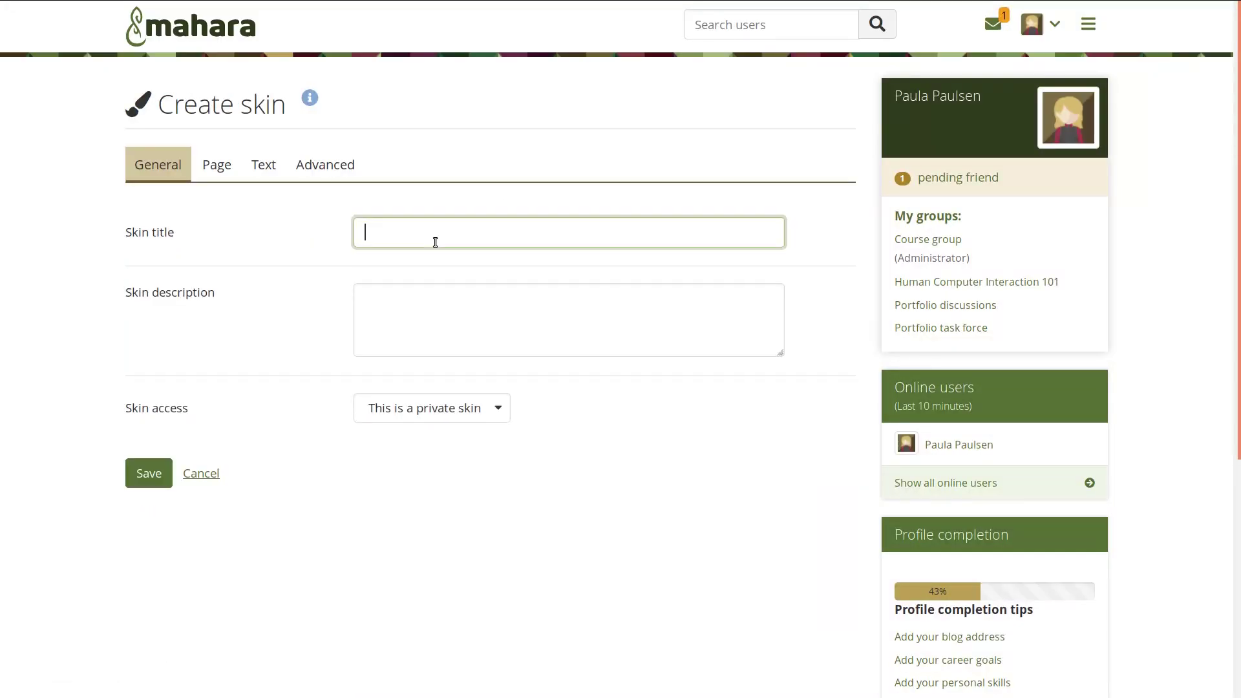
{"action": "type", "text": "Yellow"}
{"action": "left_click", "coordinate": [223, 167]}
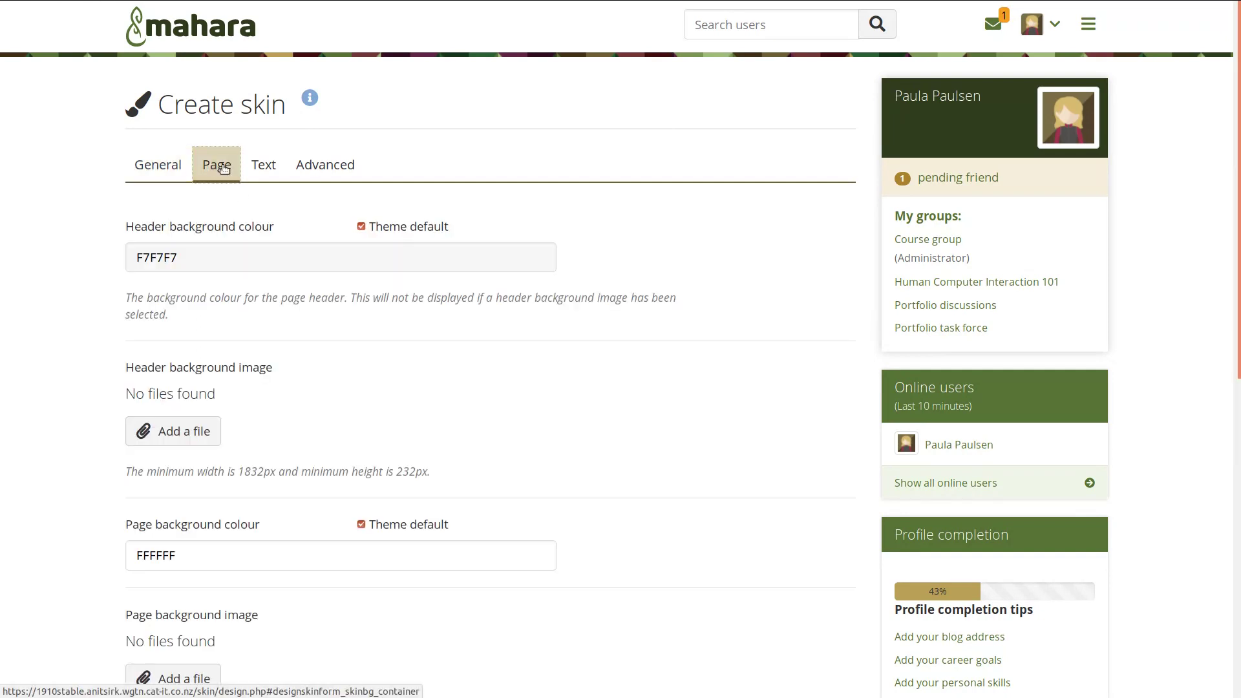
{"action": "left_click", "coordinate": [359, 247]}
{"action": "type", "text": "bab653"}
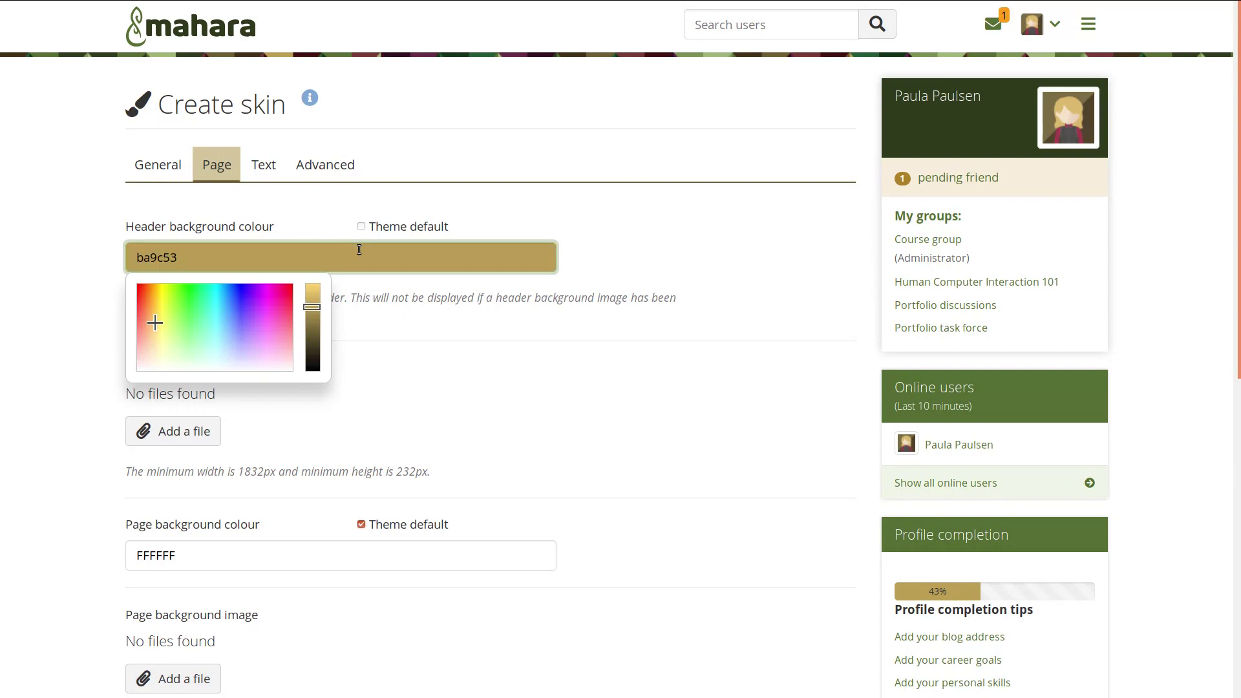
{"action": "left_click", "coordinate": [266, 161]}
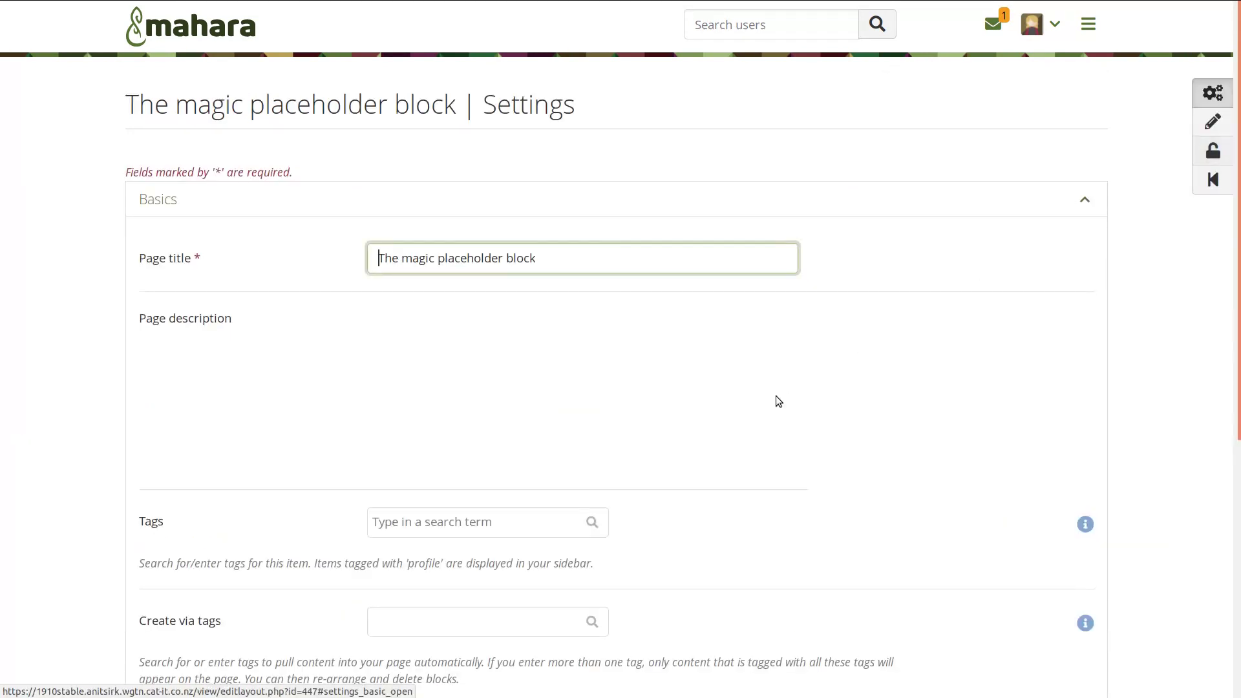
- Apply the Yellow skin to The magic placeholder block page and save its settings
{"action": "scroll", "coordinate": [776, 396], "scroll_direction": "down", "scroll_amount": 5}
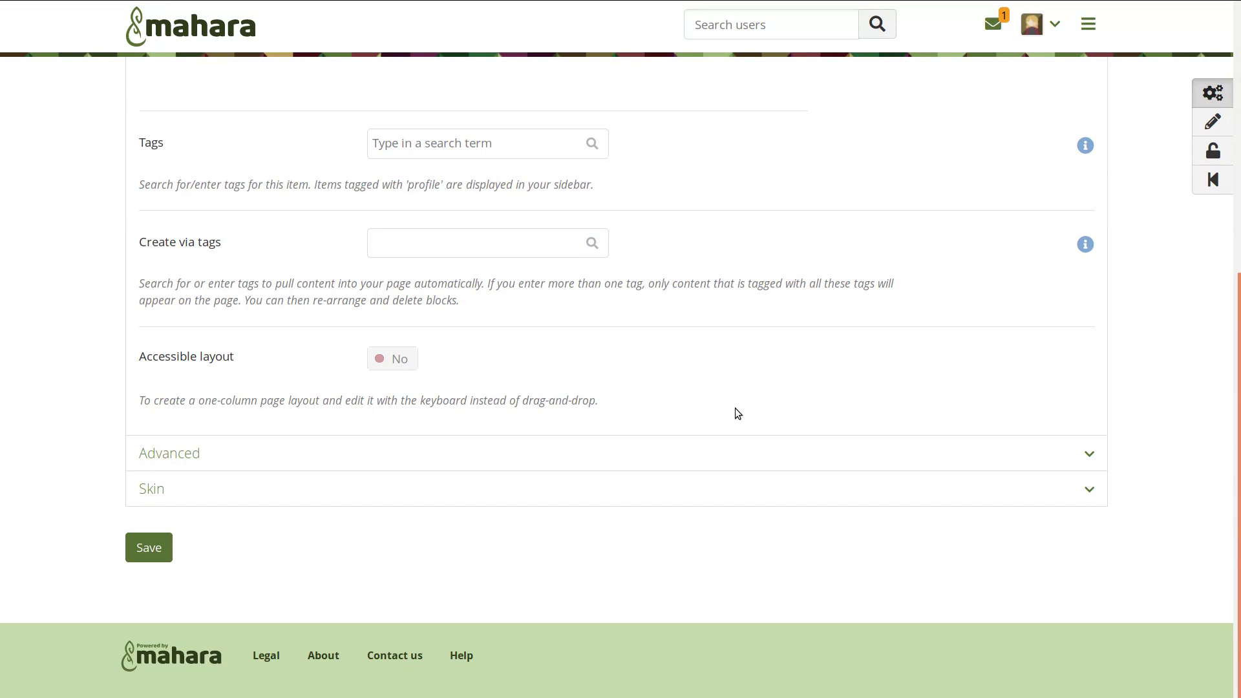
{"action": "left_click", "coordinate": [365, 502]}
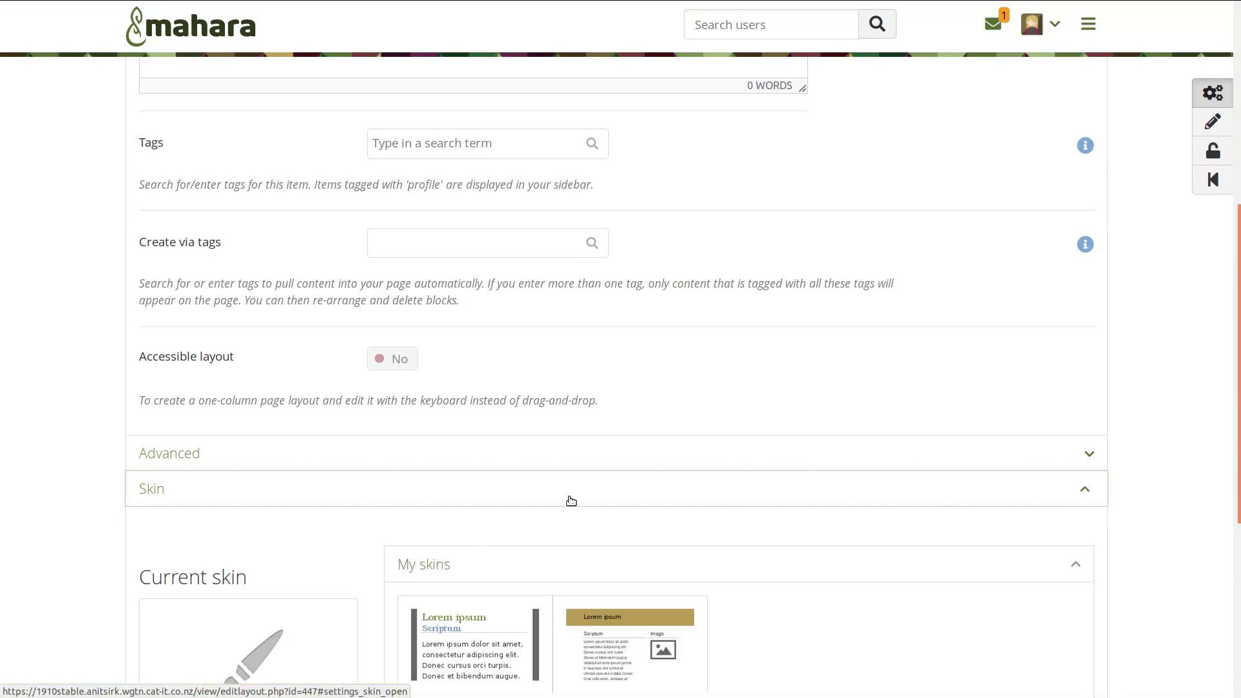
{"action": "left_click", "coordinate": [593, 646]}
{"action": "scroll", "coordinate": [594, 645], "scroll_direction": "down", "scroll_amount": 5}
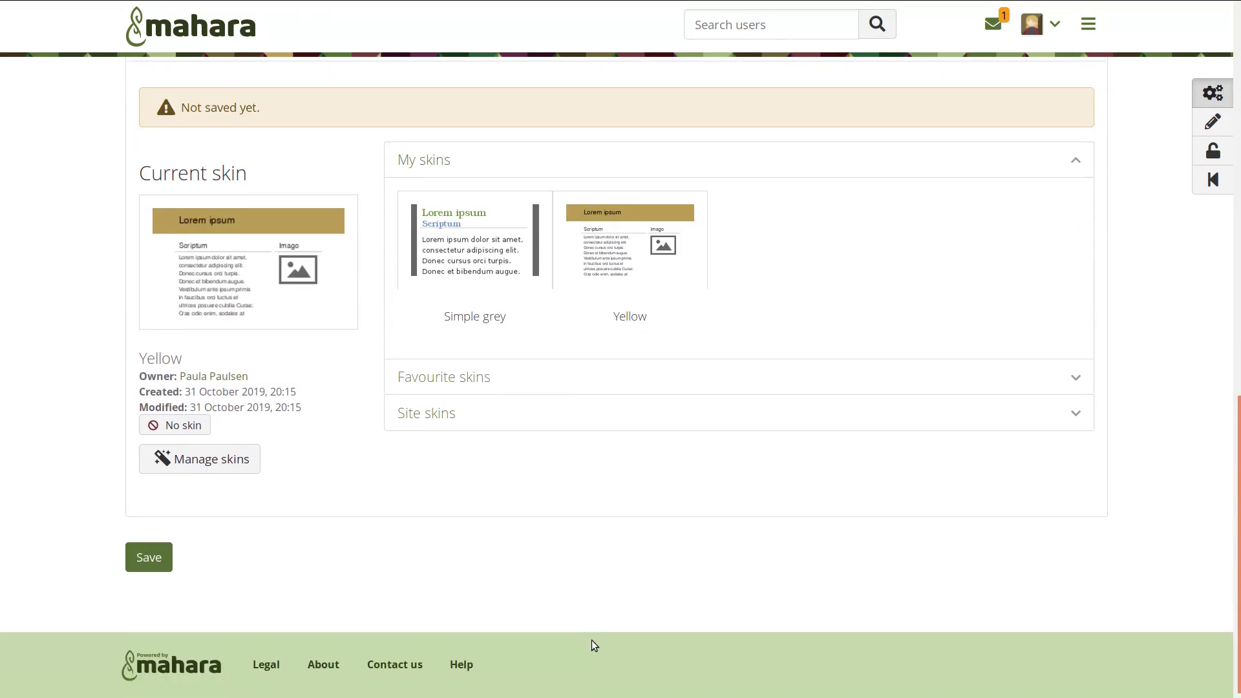
{"action": "left_click", "coordinate": [133, 548]}
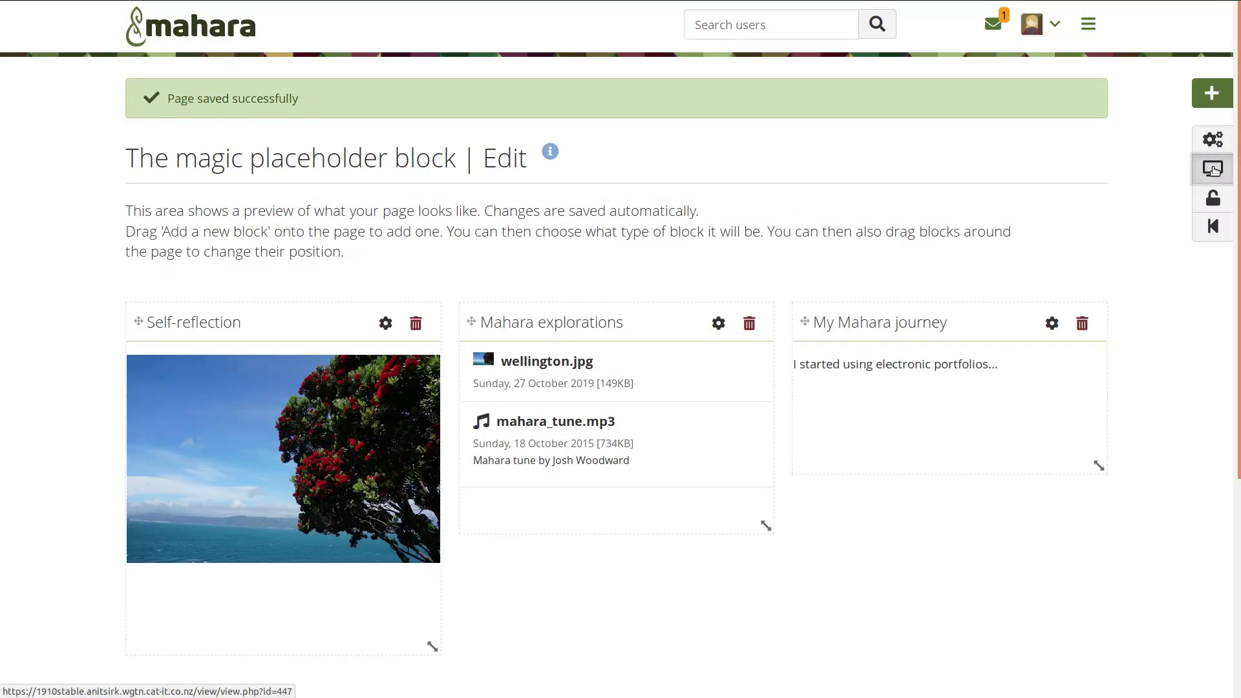
- Use the welly_banner image as the skin's header background and reload to see it
{"action": "left_click", "coordinate": [1213, 168]}
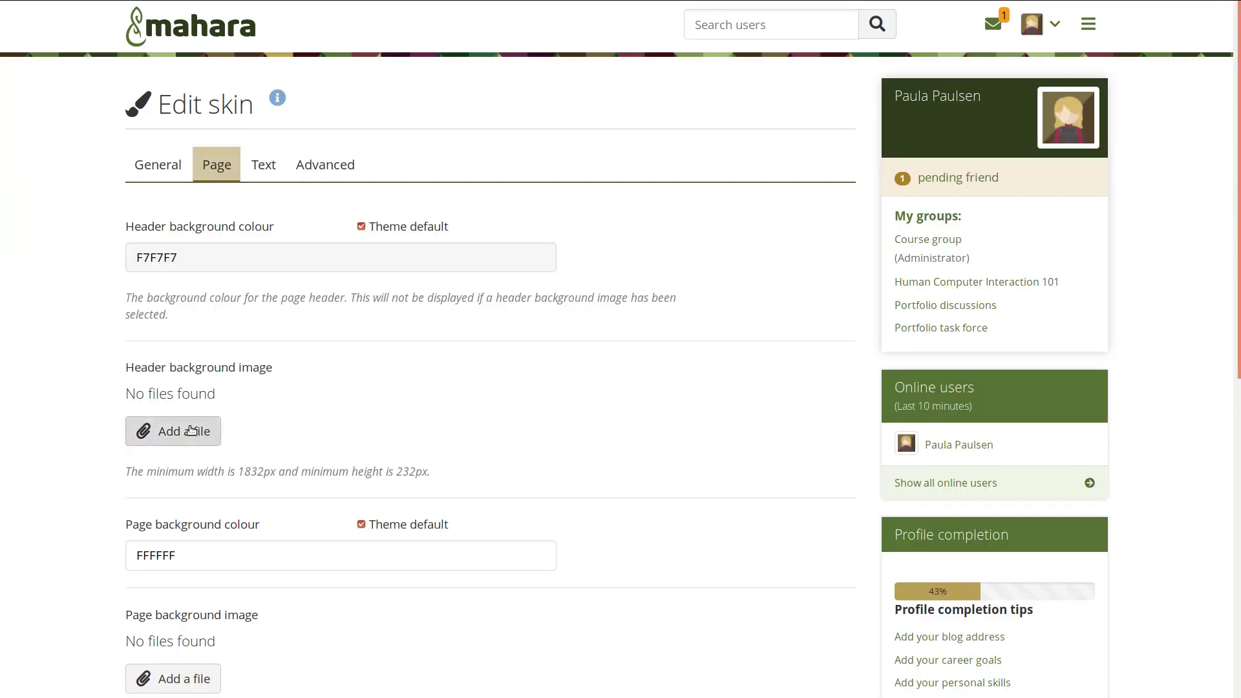
{"action": "left_click", "coordinate": [191, 430]}
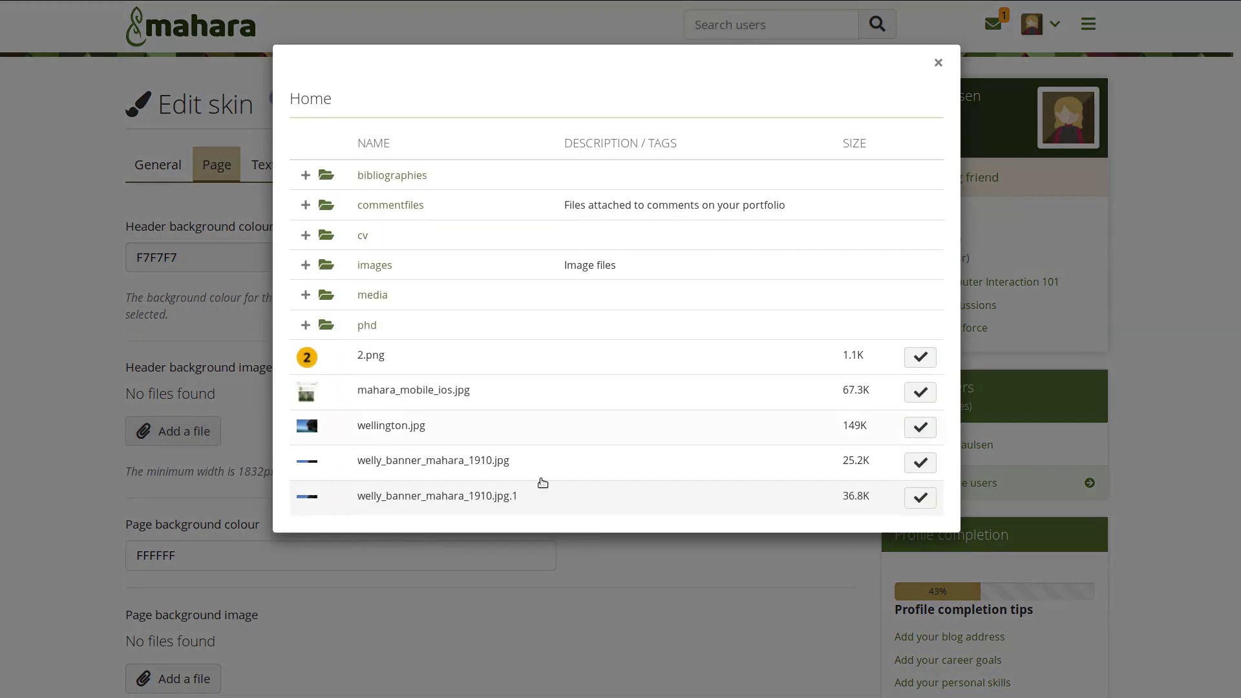
{"action": "left_click", "coordinate": [594, 497]}
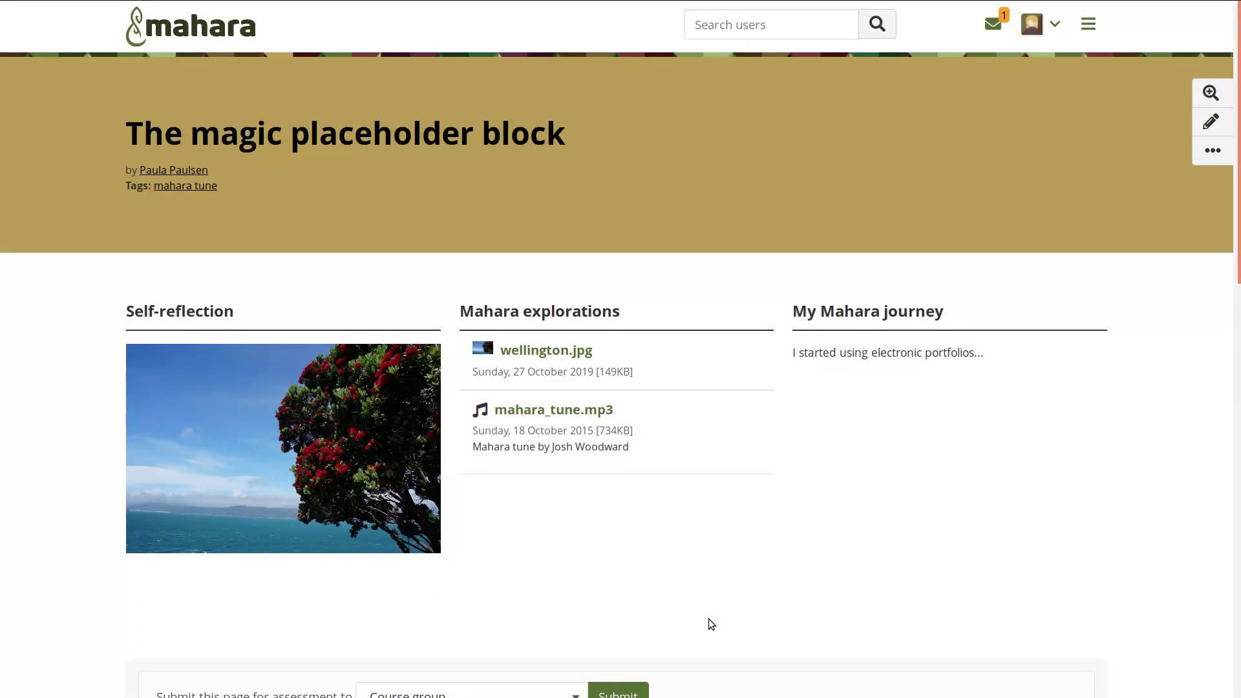
{"action": "key", "text": "F5"}
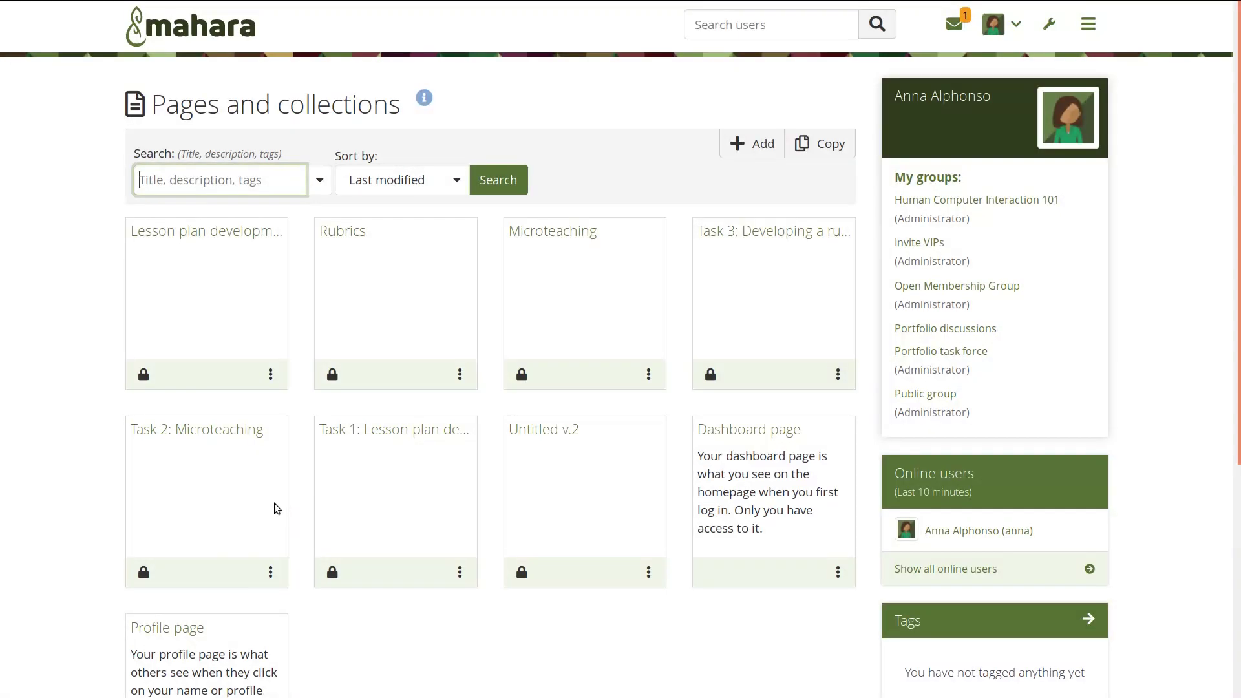
- Go to the Portfolio task force group's Plans tab
{"action": "left_click", "coordinate": [1087, 24]}
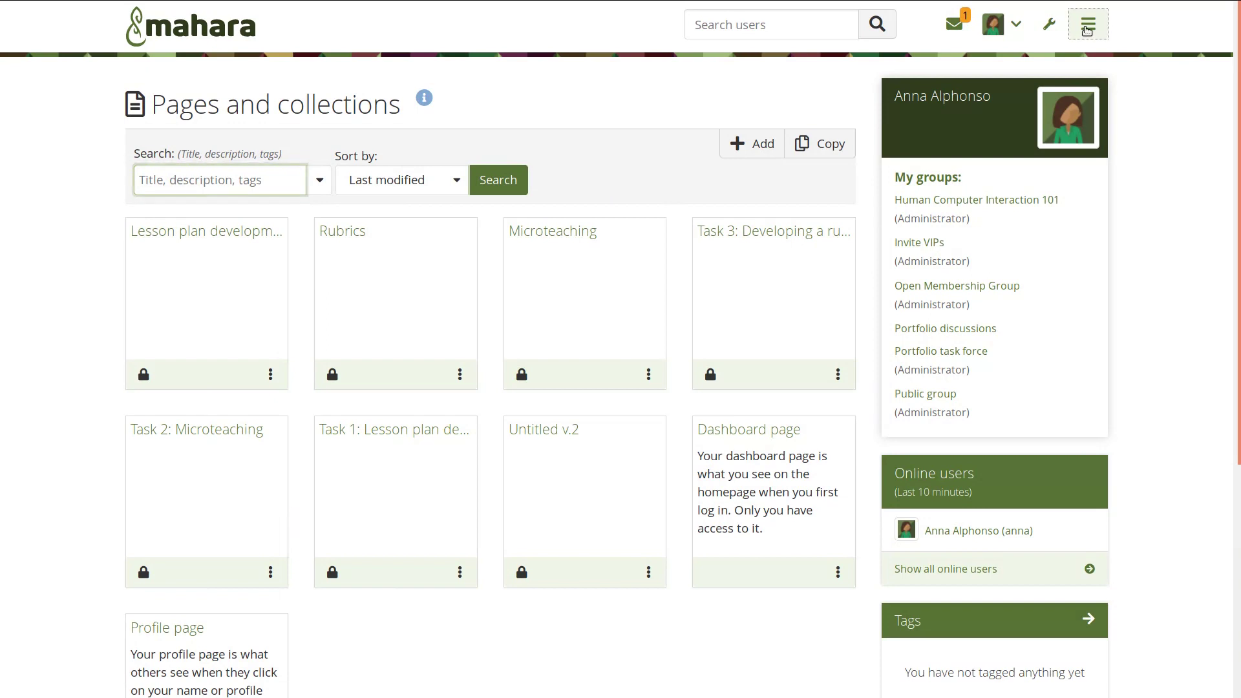
{"action": "left_click", "coordinate": [935, 274]}
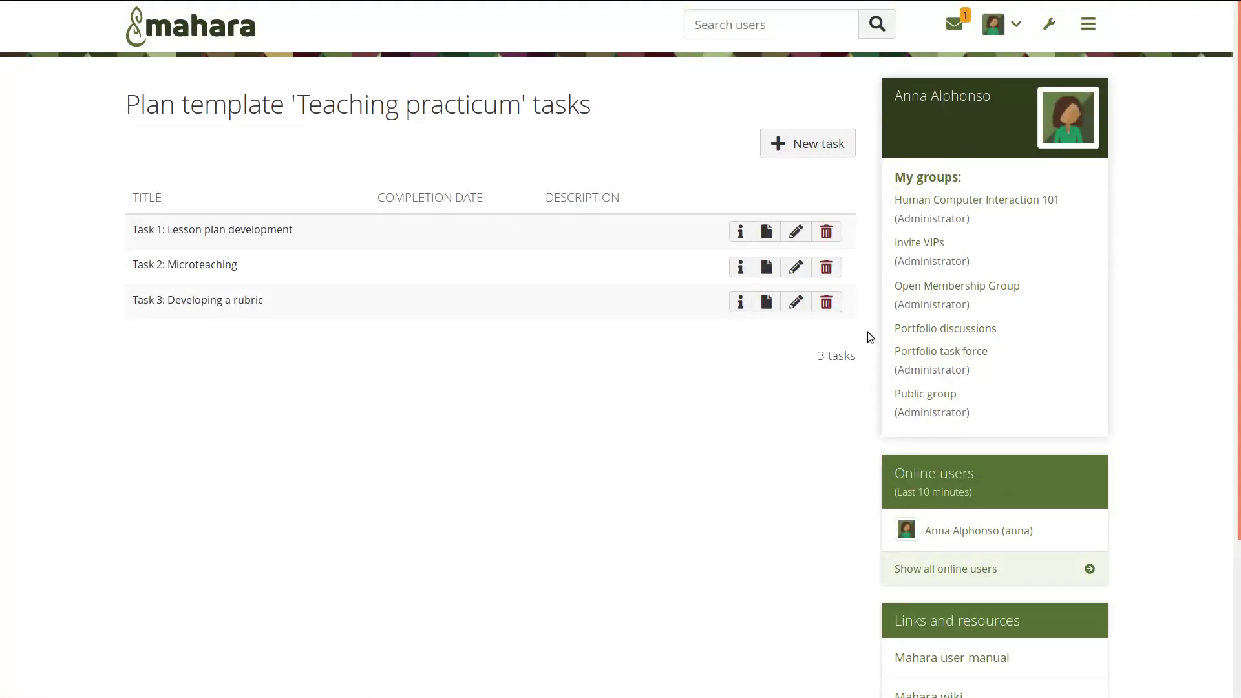
{"action": "left_click", "coordinate": [934, 351]}
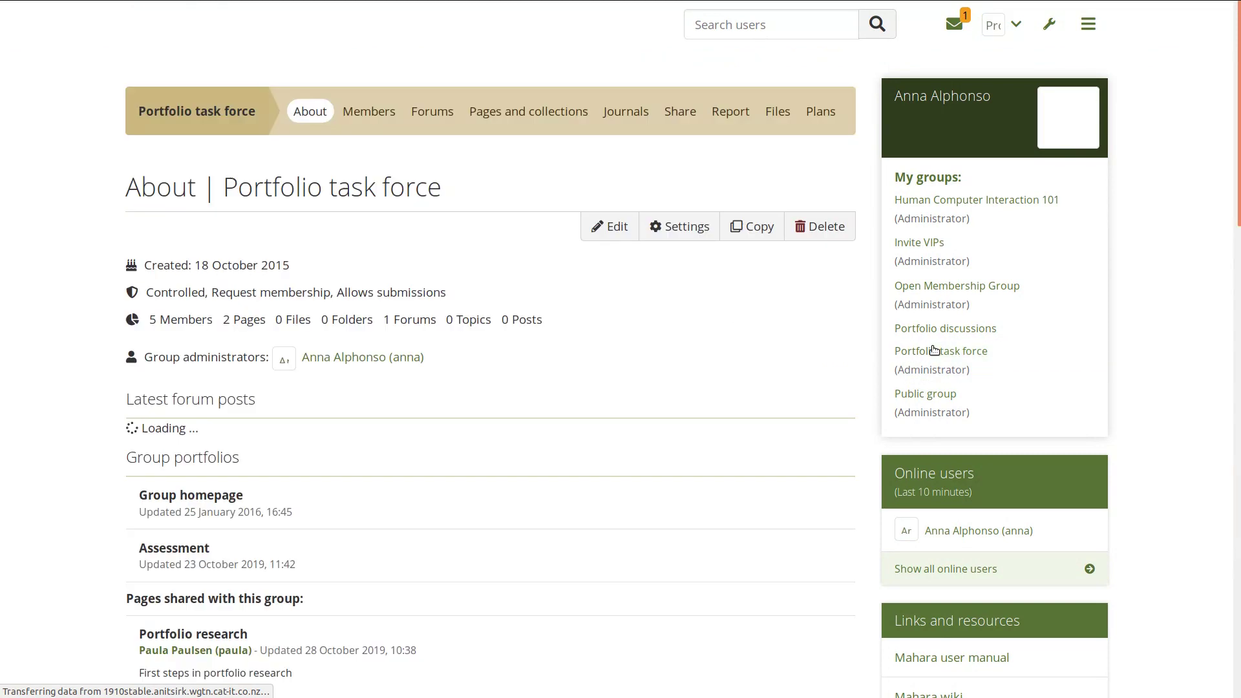
{"action": "left_click", "coordinate": [826, 120]}
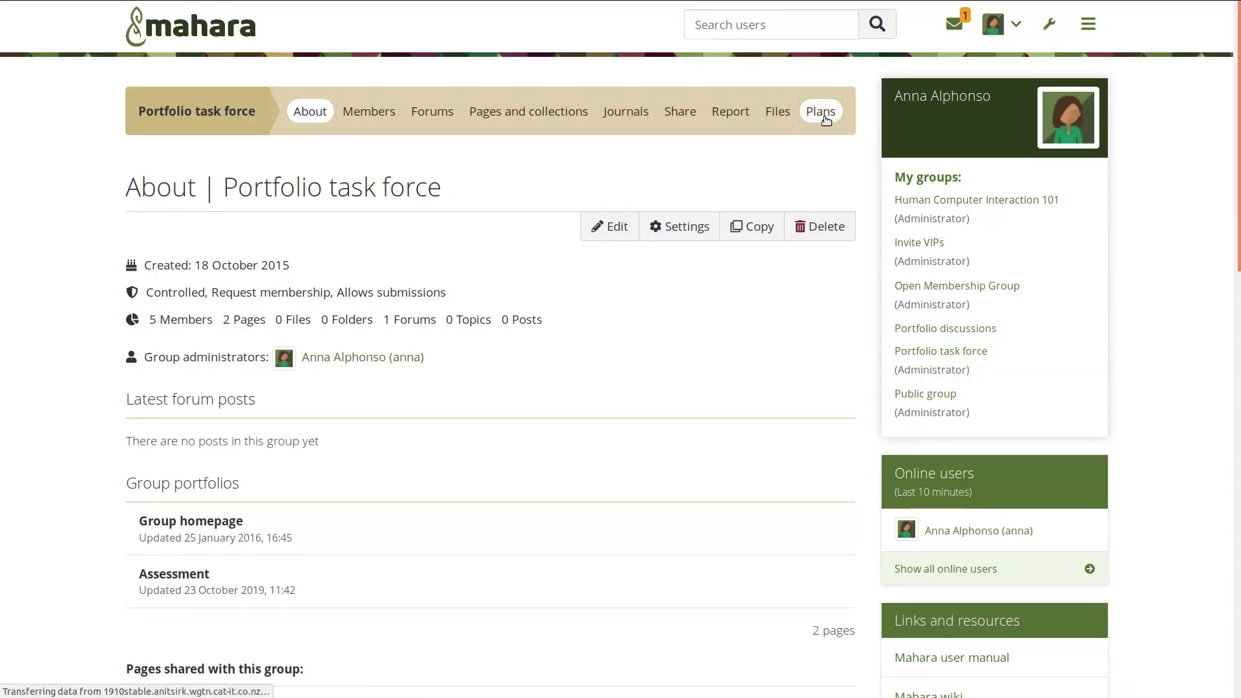
- Create and save a group plan from the Teaching practicum template
{"action": "left_click", "coordinate": [814, 234]}
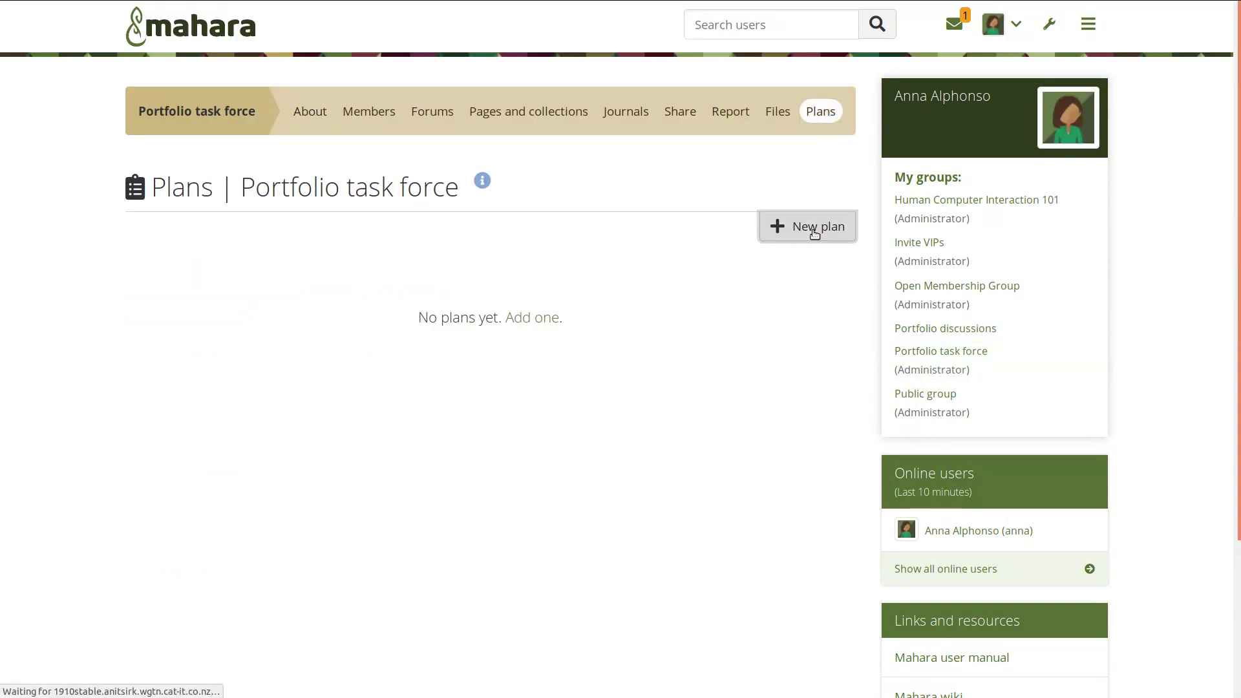
{"action": "left_click", "coordinate": [593, 320]}
{"action": "left_click", "coordinate": [204, 250]}
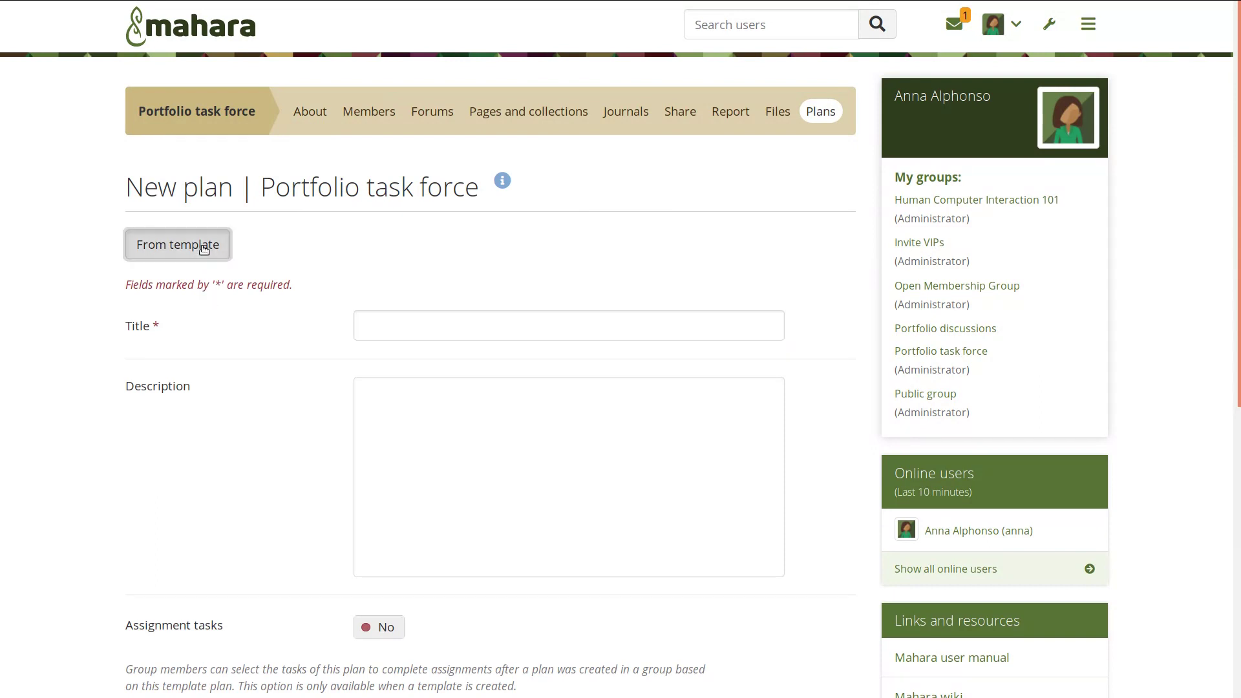
{"action": "left_click", "coordinate": [374, 177]}
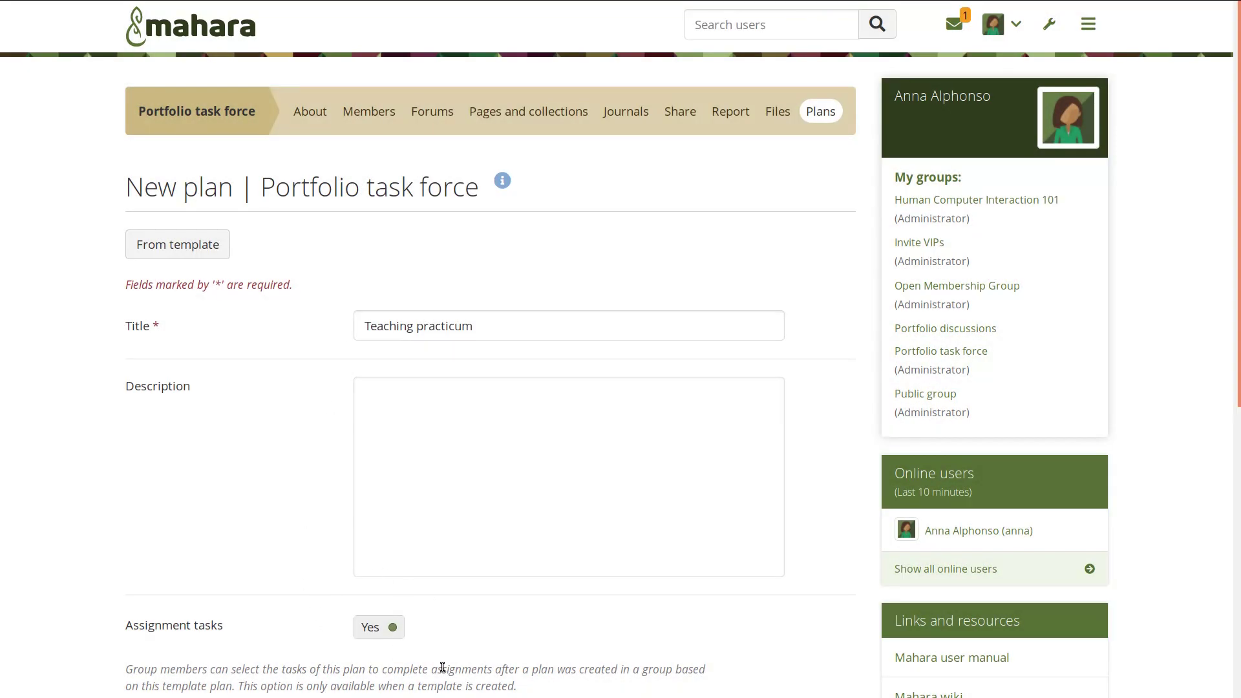
{"action": "scroll", "coordinate": [464, 623], "scroll_direction": "down", "scroll_amount": 5}
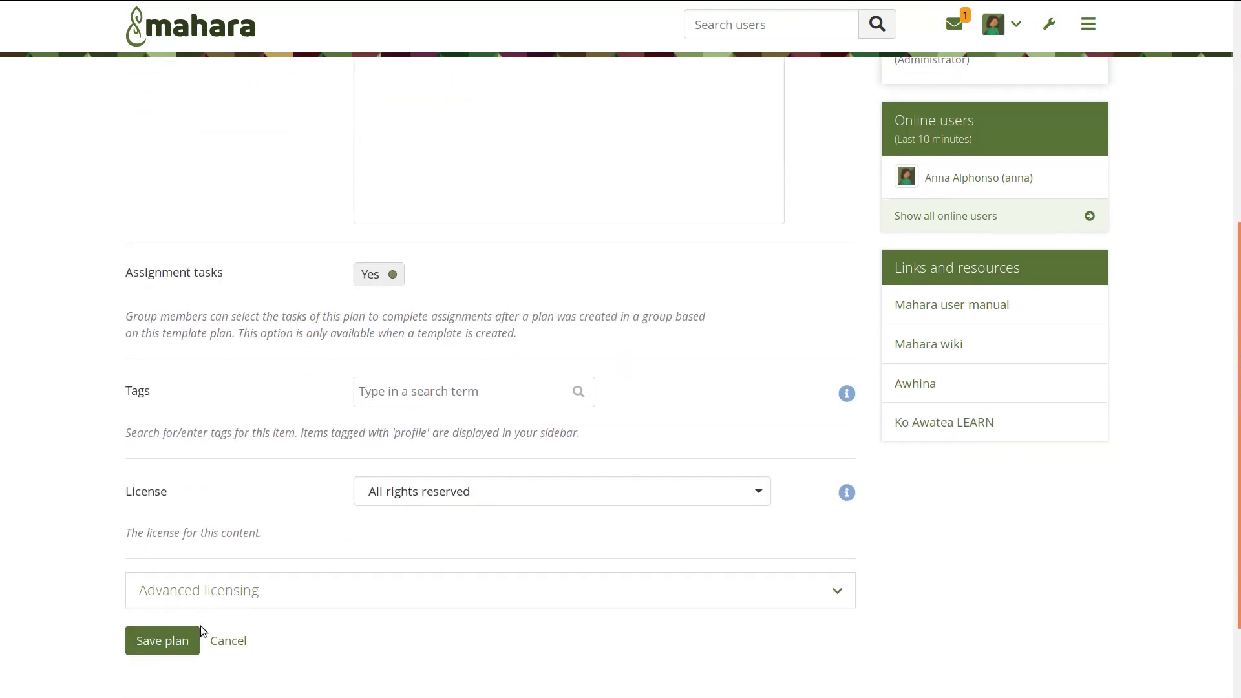
{"action": "left_click", "coordinate": [157, 638]}
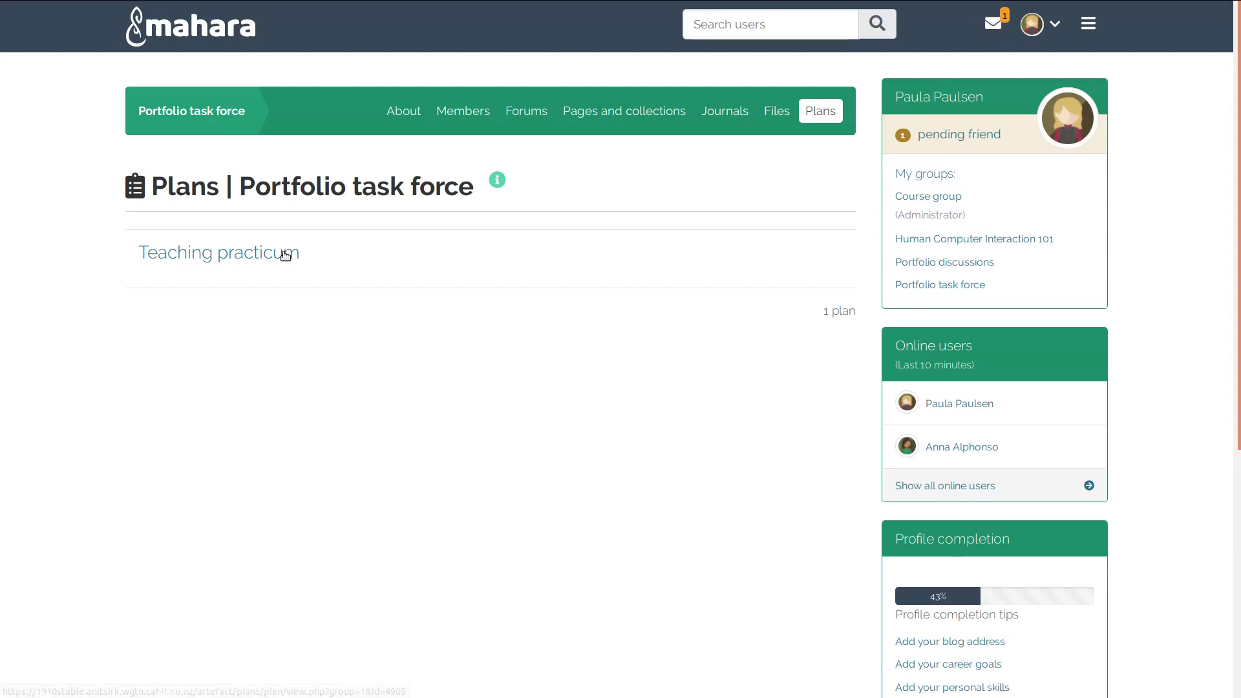
- Select Task 3 and Task 2 of Teaching practicum for your own portfolio, then go to Pages and collections
{"action": "left_click", "coordinate": [285, 254]}
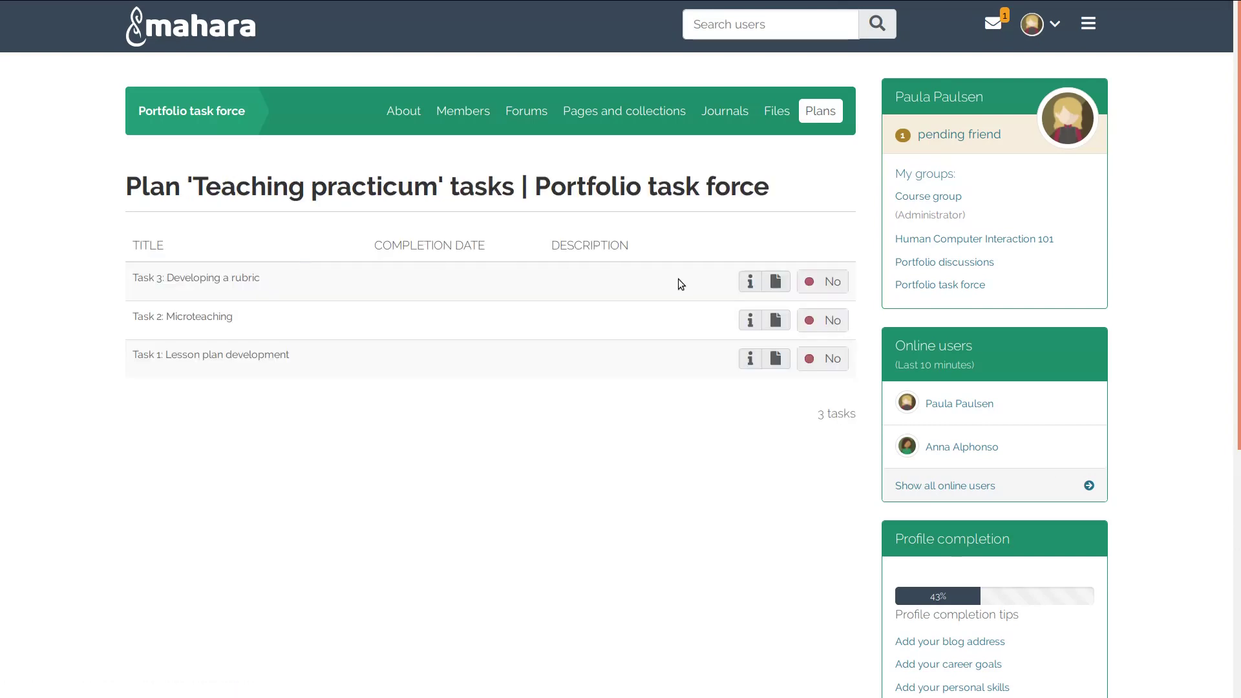
{"action": "left_click", "coordinate": [820, 281]}
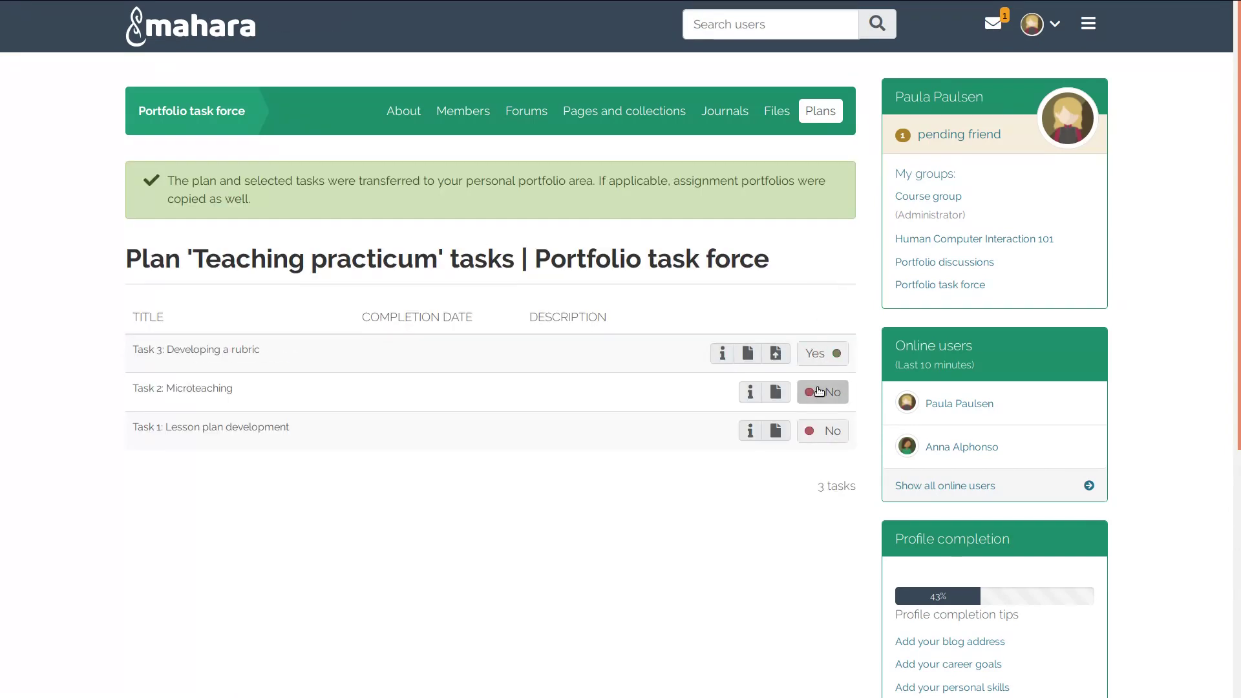
{"action": "left_click", "coordinate": [818, 391]}
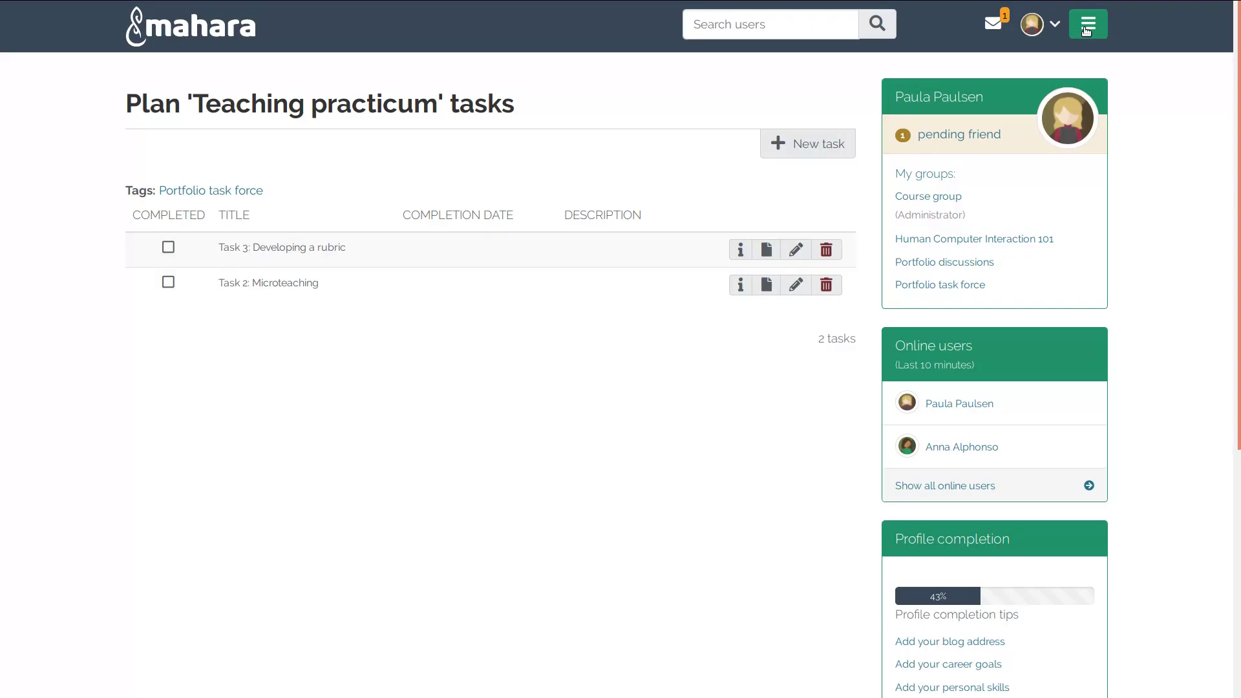
{"action": "left_click", "coordinate": [1086, 30]}
{"action": "left_click", "coordinate": [968, 142]}
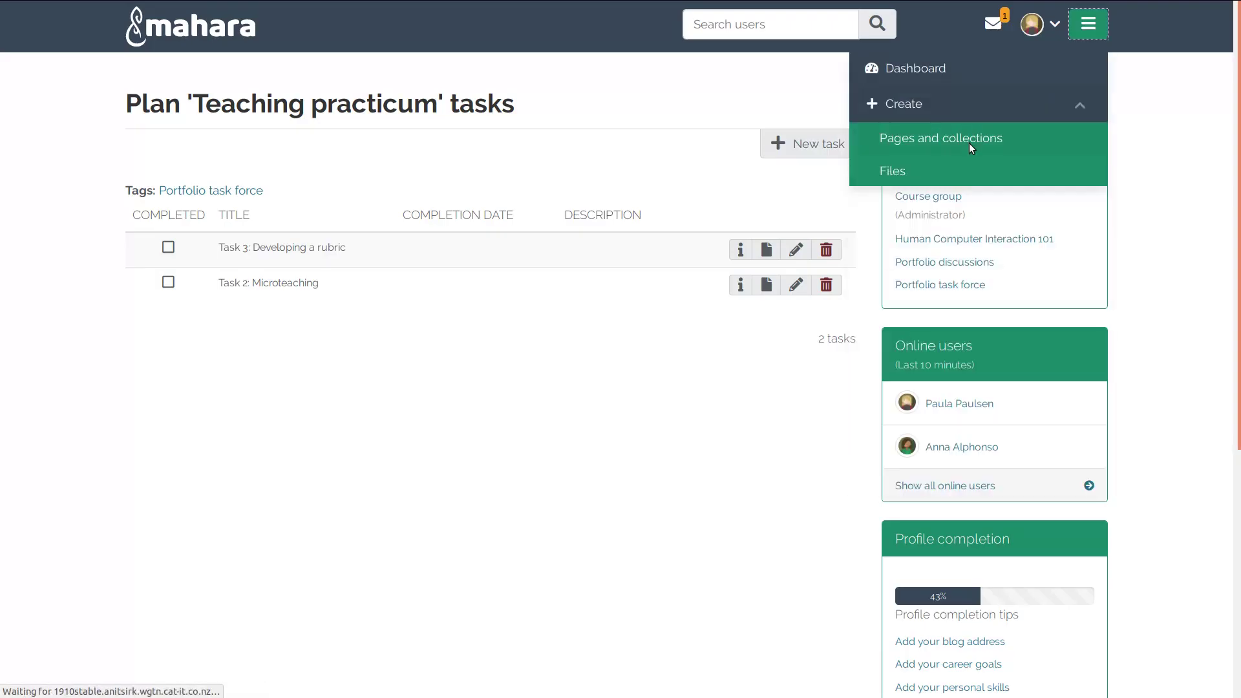